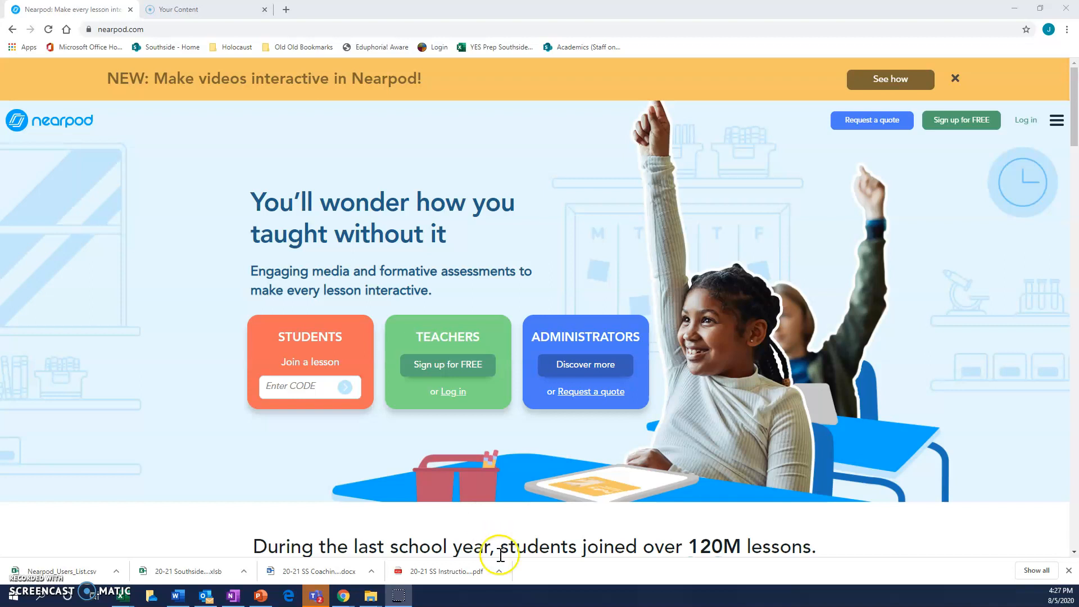
Step: Log in to the teacher account from the Nearpod home page
left_click(162, 31)
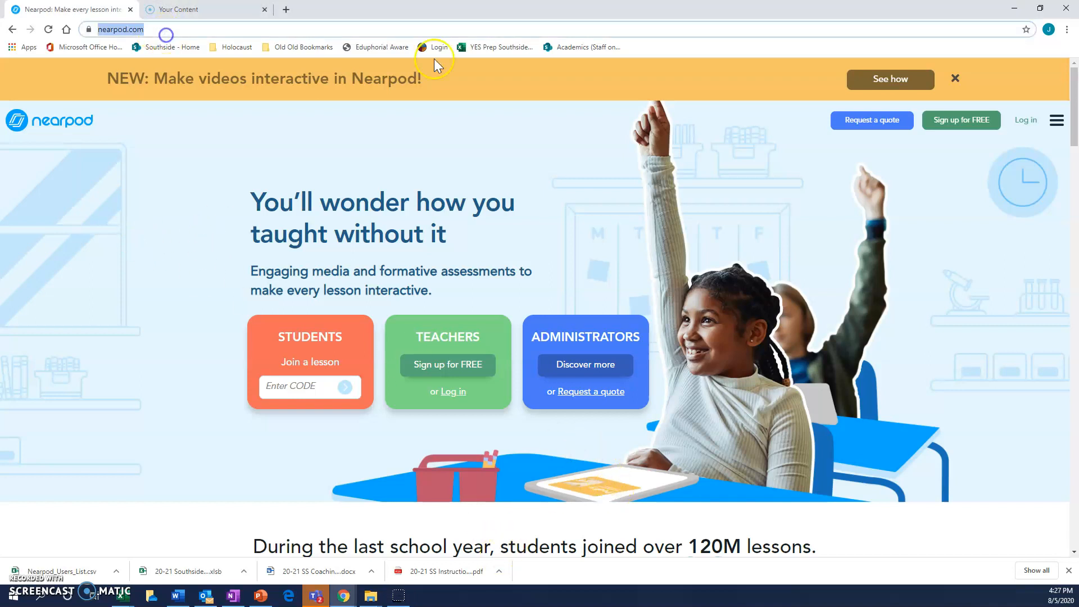
left_click(1026, 120)
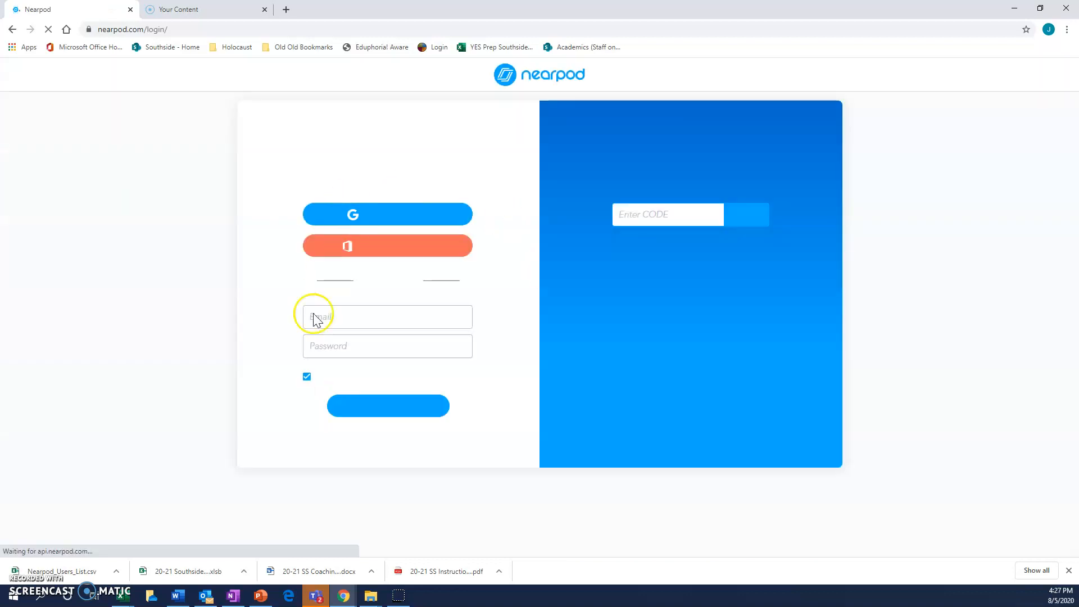
left_click(373, 407)
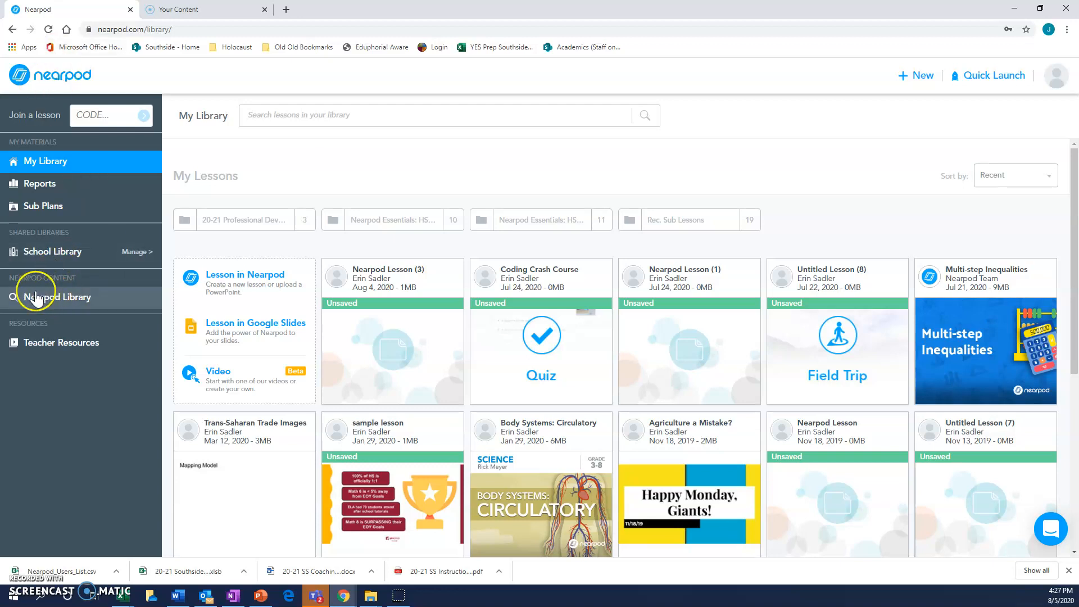
Step: Examine the Nearpod Library's filters for standards, subjects, grades and resource types, and return to My Library
left_click(60, 297)
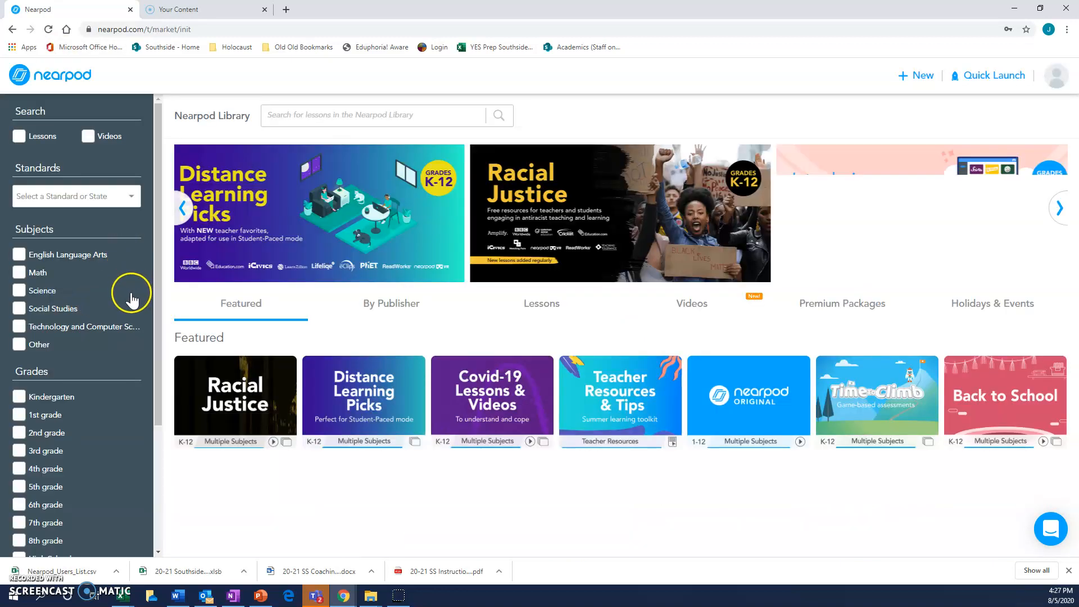
scroll(65, 314, "down", 3)
scroll(64, 315, "down", 1)
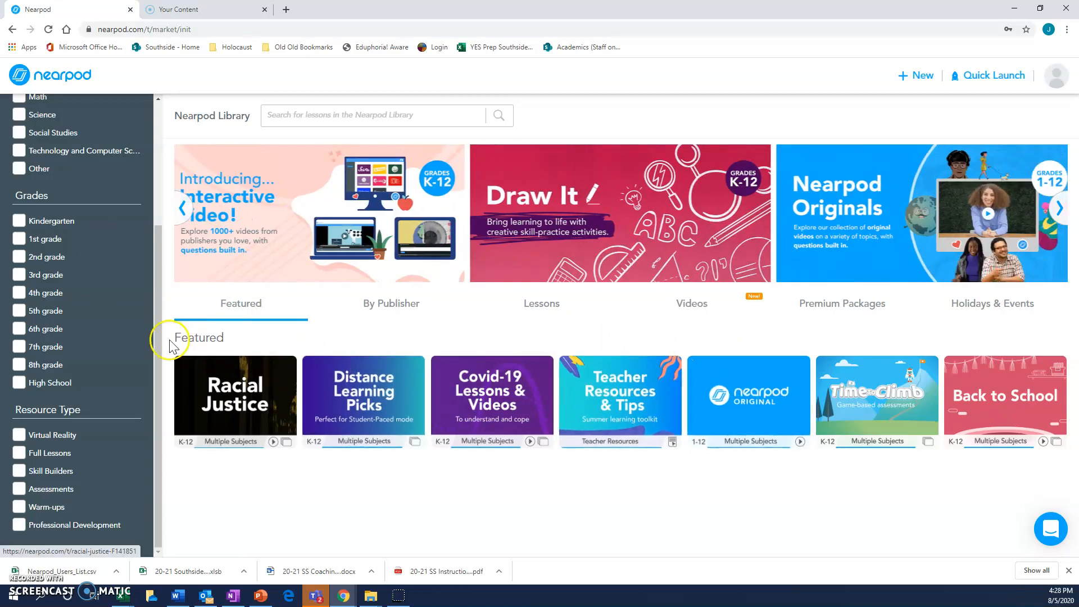
scroll(73, 393, "up", 2)
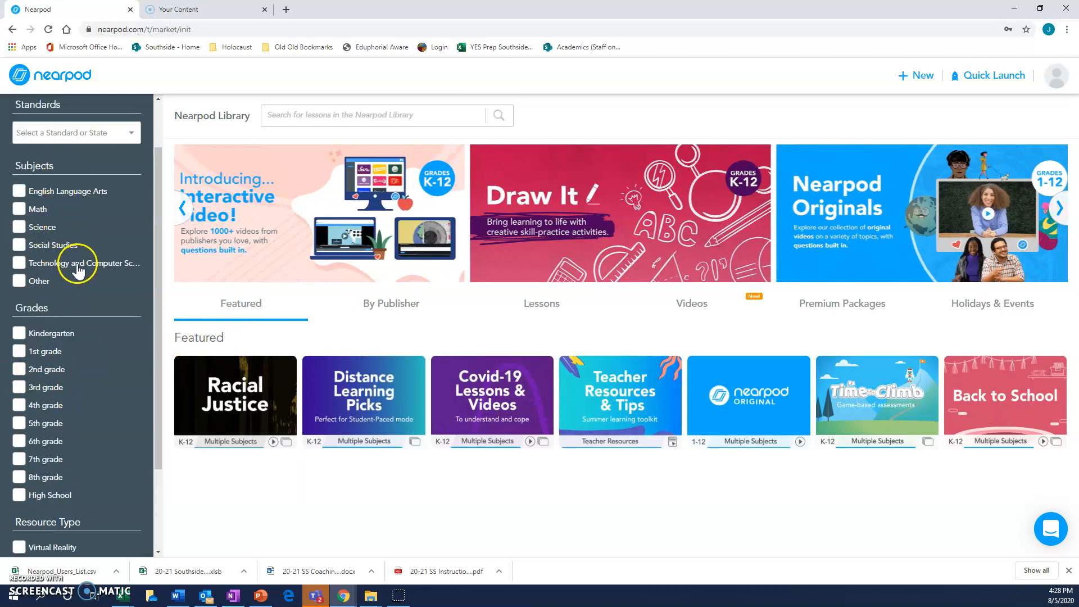
scroll(73, 394, "down", 2)
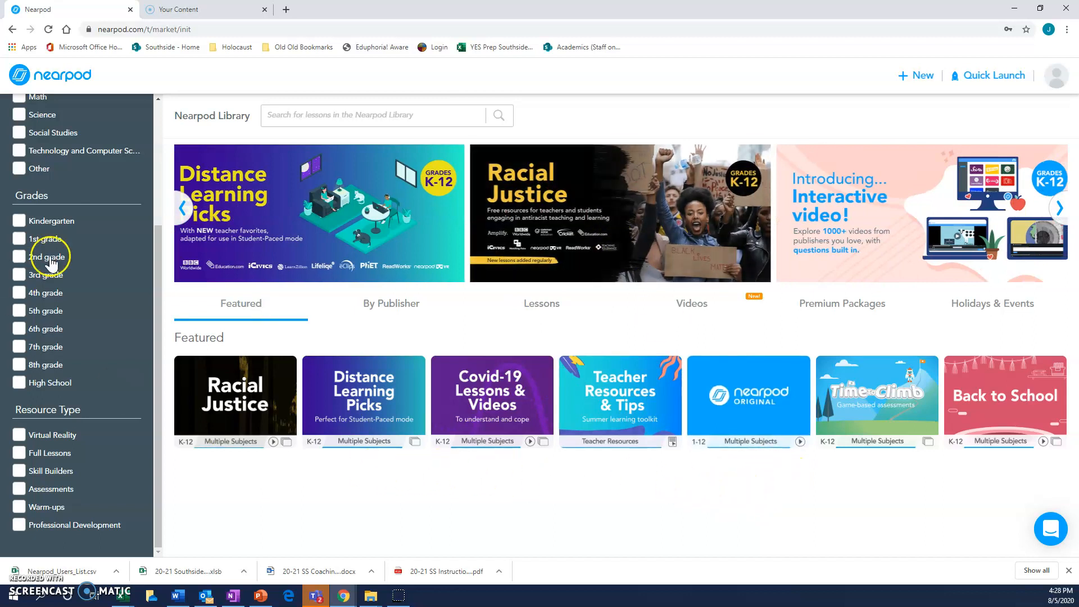
scroll(54, 250, "up", 3)
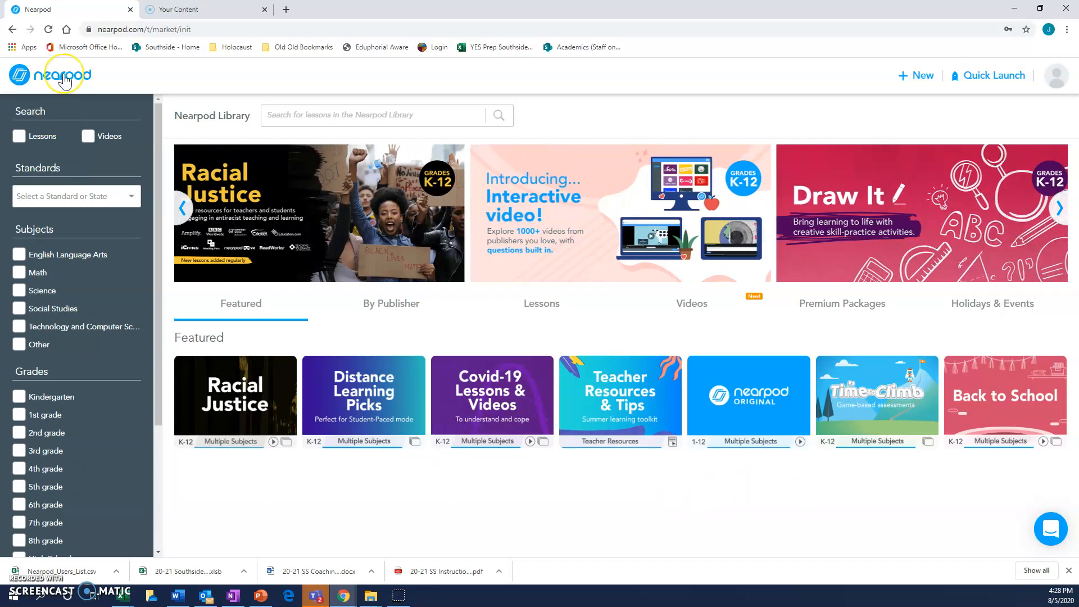
left_click(64, 78)
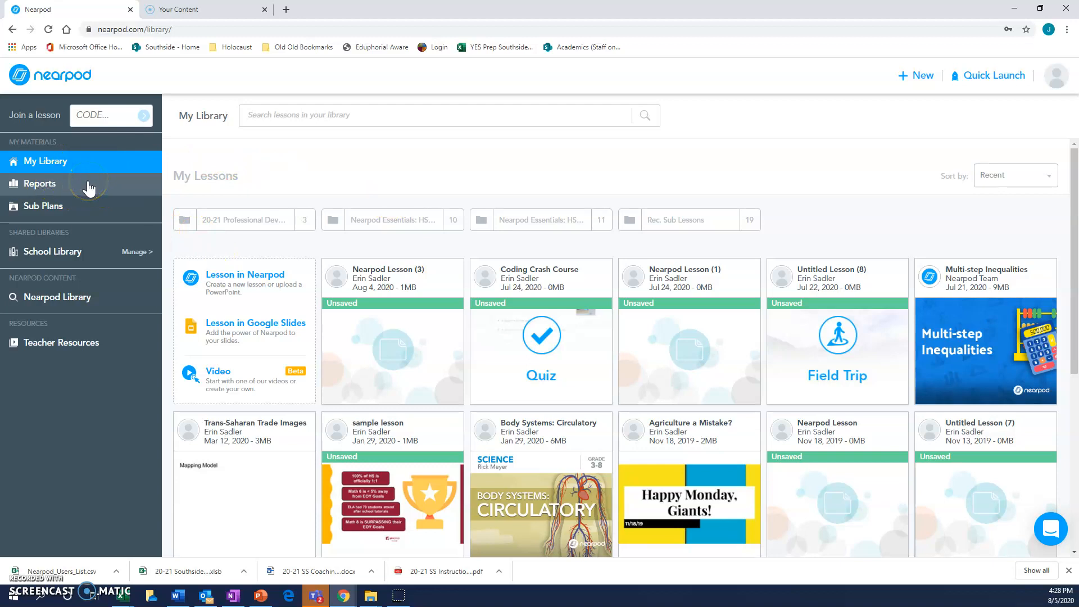
left_click(108, 183)
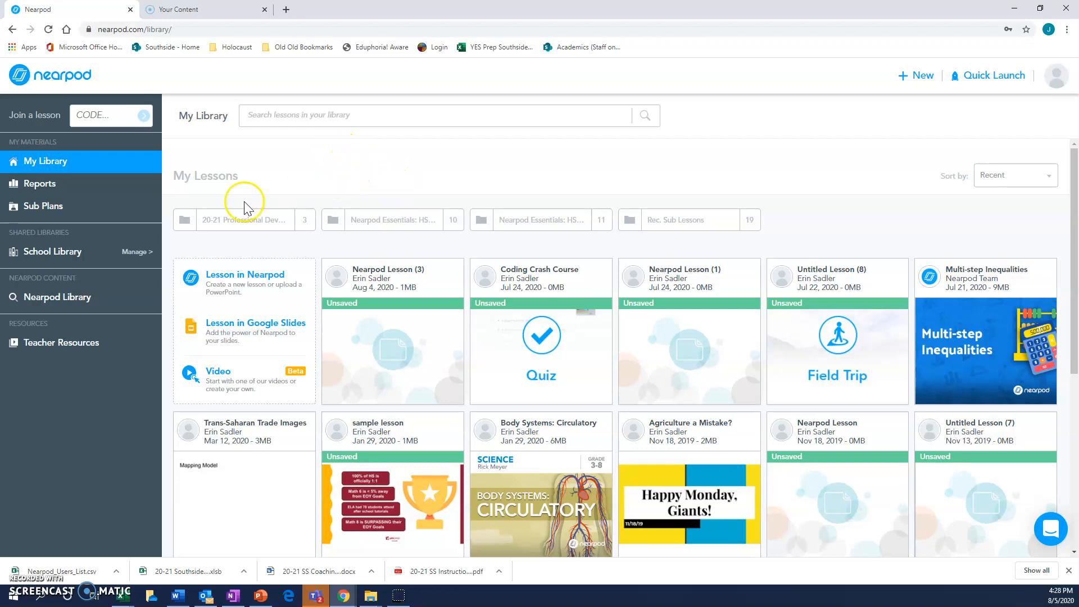
Step: Create a new lesson in Nearpod, review the content and activity types, and add a Slide to it
left_click(256, 286)
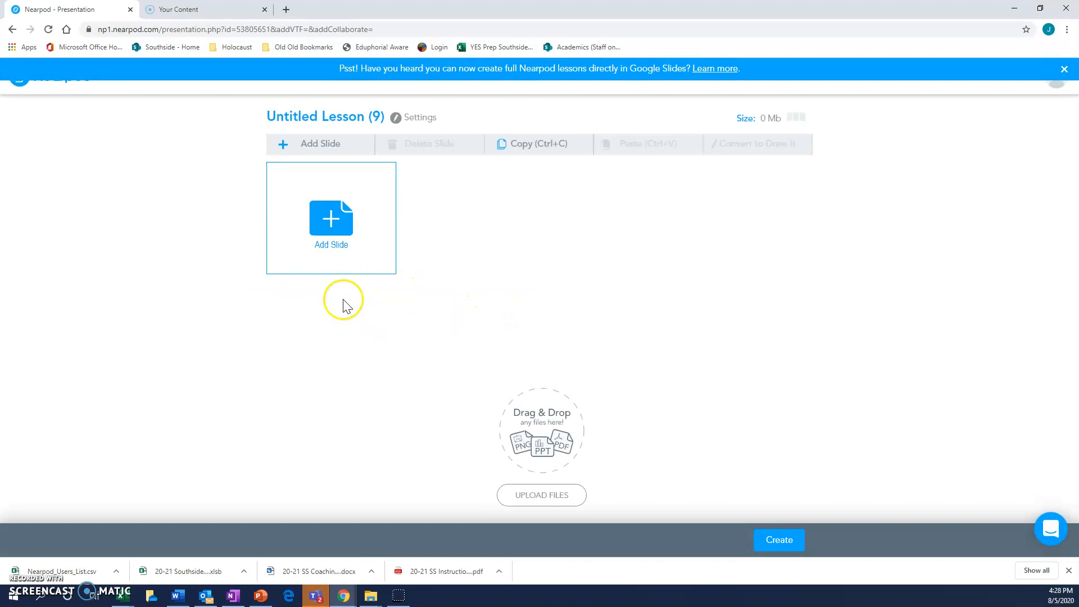
left_click(350, 225)
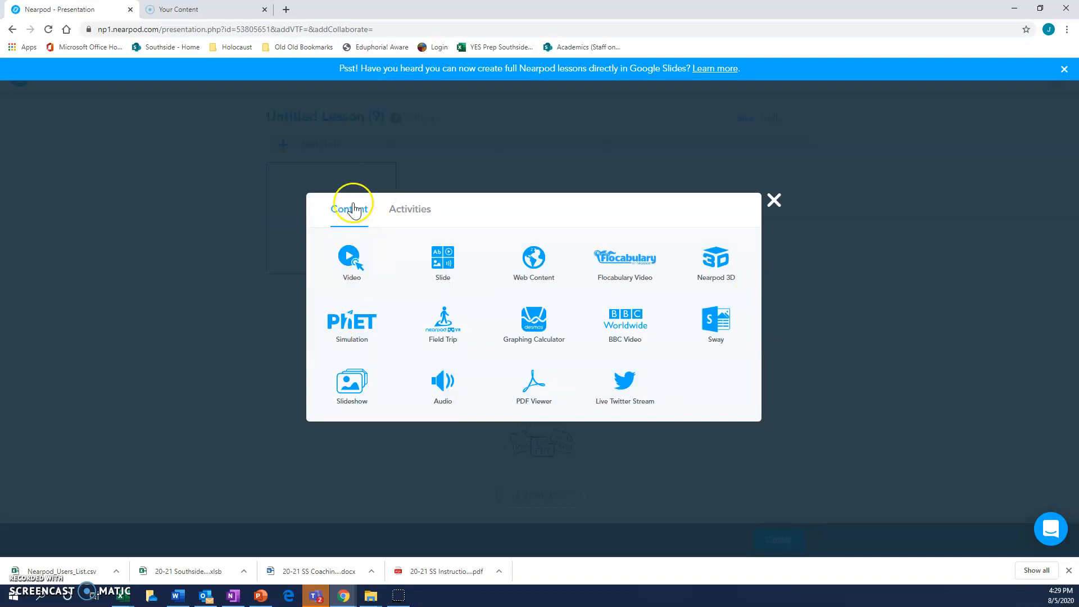
left_click(415, 221)
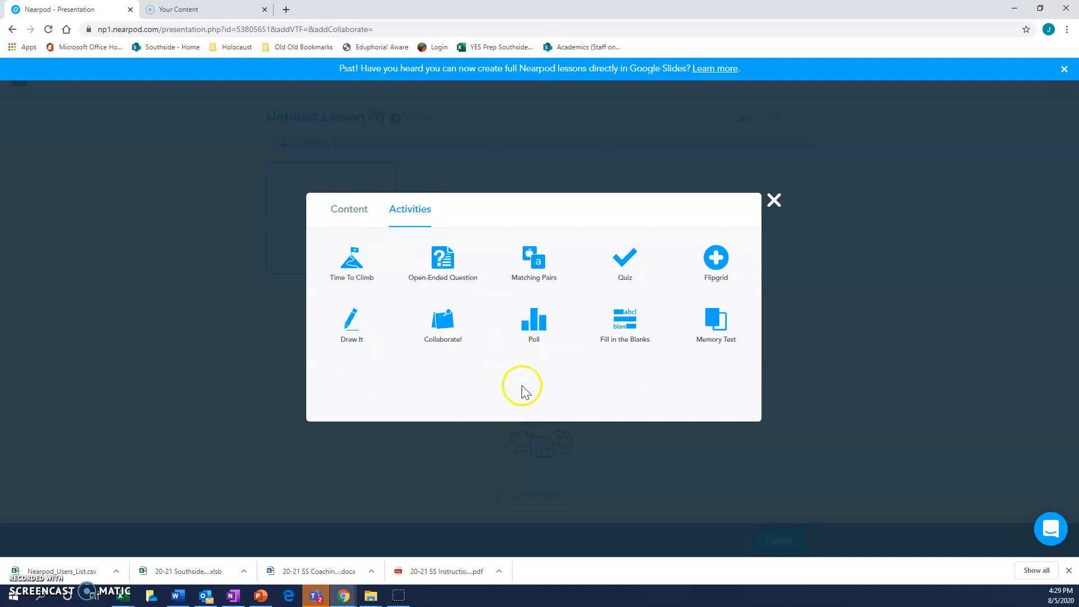
left_click(343, 220)
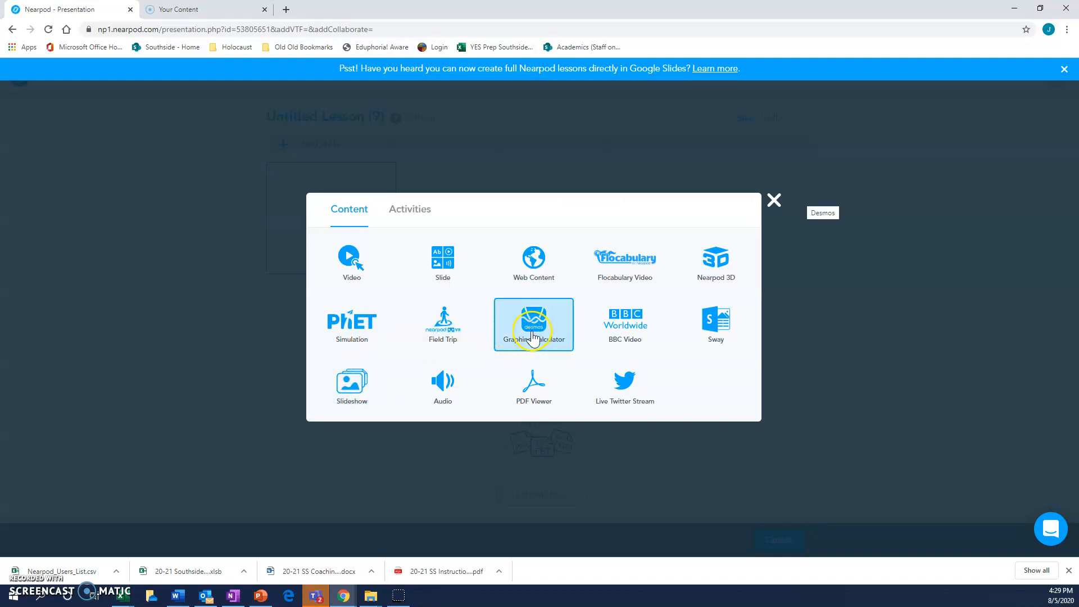
left_click(453, 264)
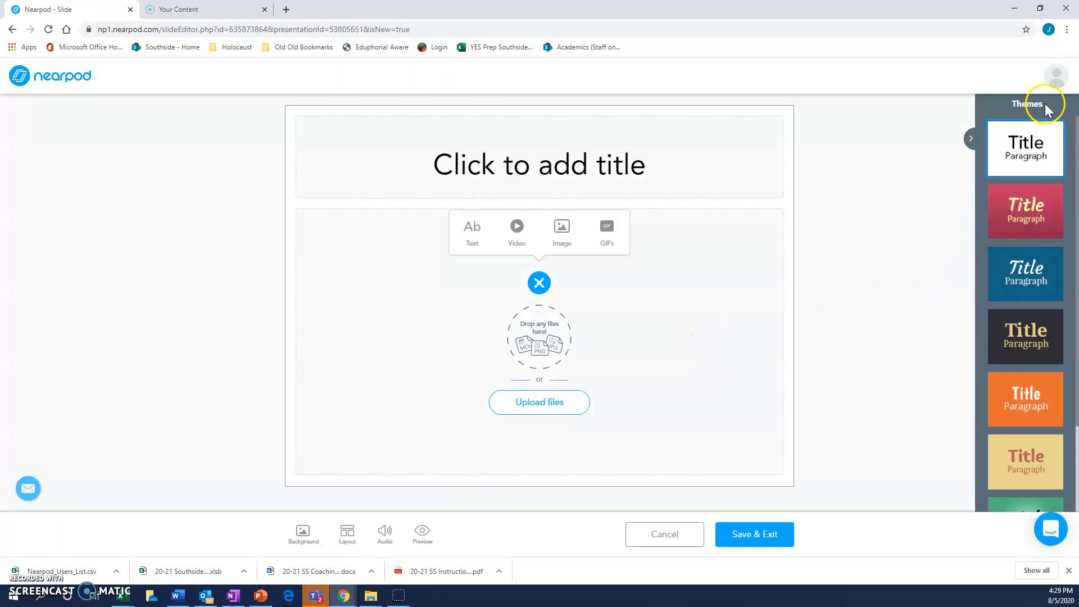
Step: Apply the green theme with the black script title to the slide
scroll(1050, 419, "down", 2)
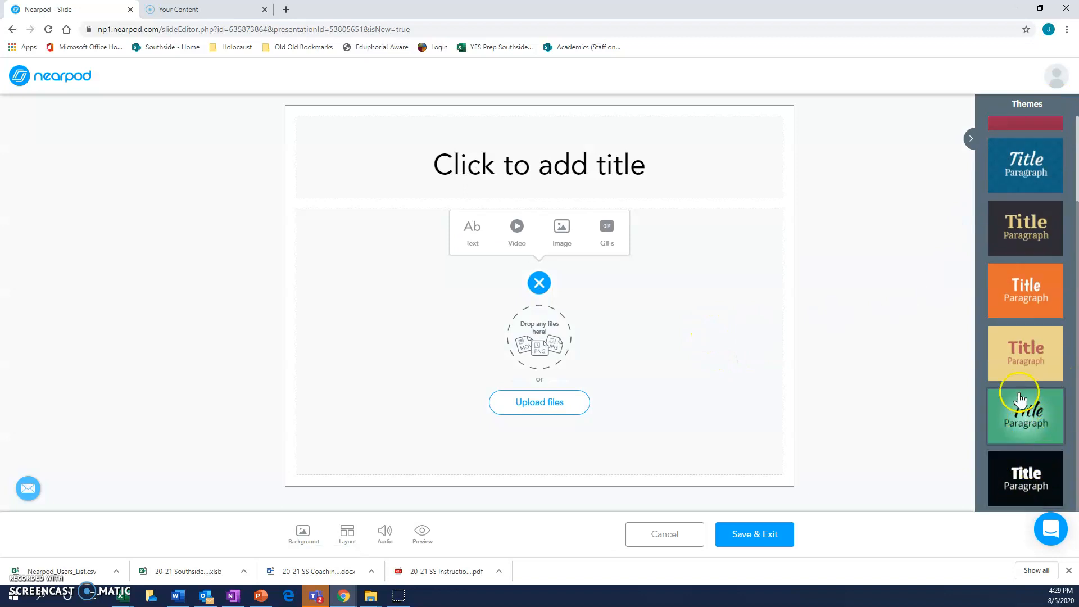
left_click(1035, 419)
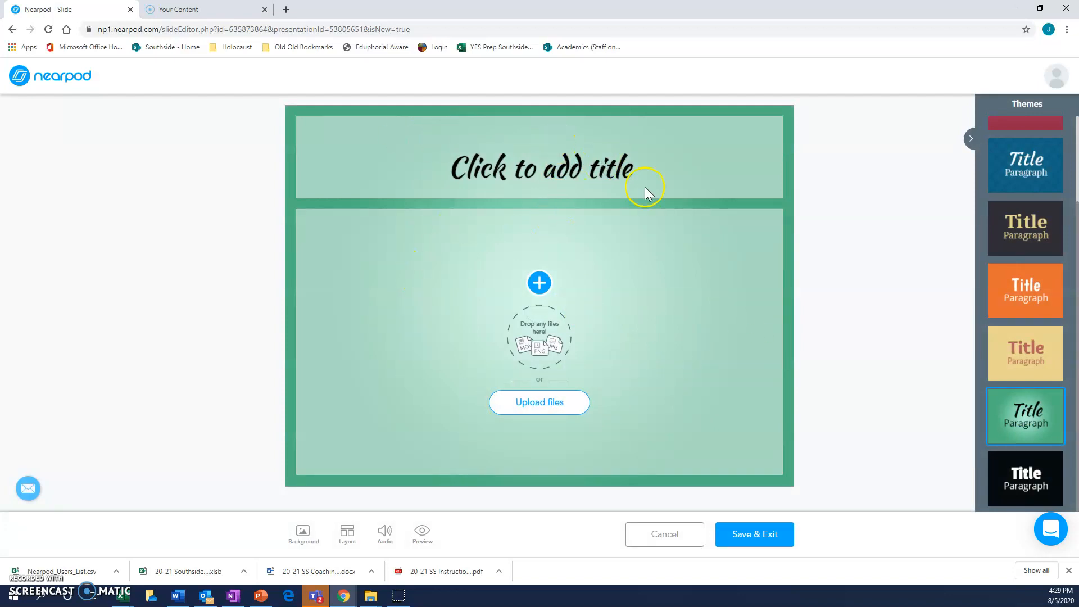
left_click(586, 171)
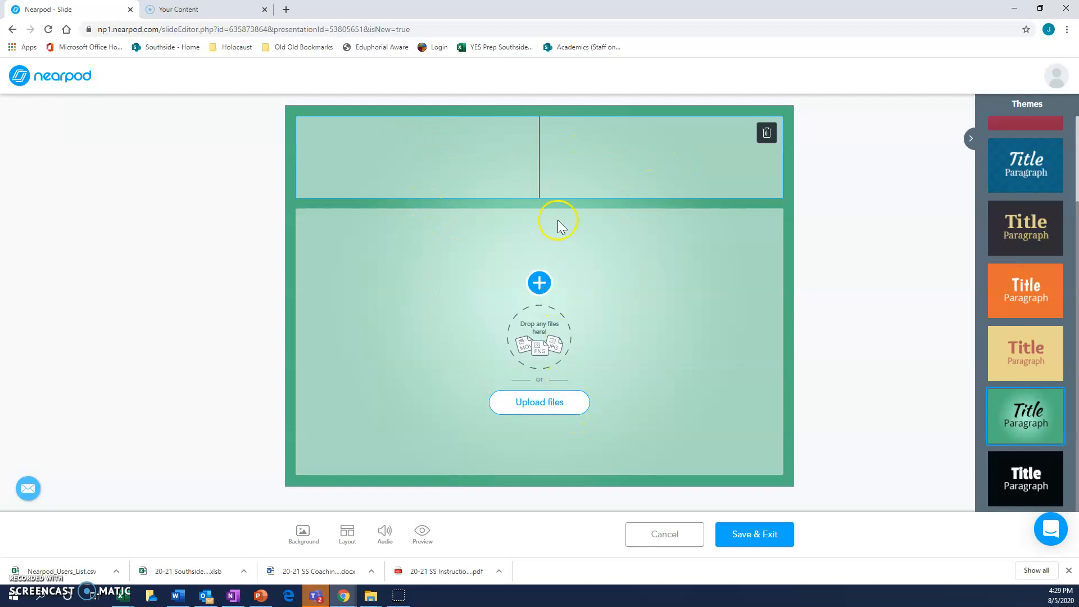
Step: Upload the idea PNG image from Downloads into the slide body and reposition it within its frame
left_click(563, 403)
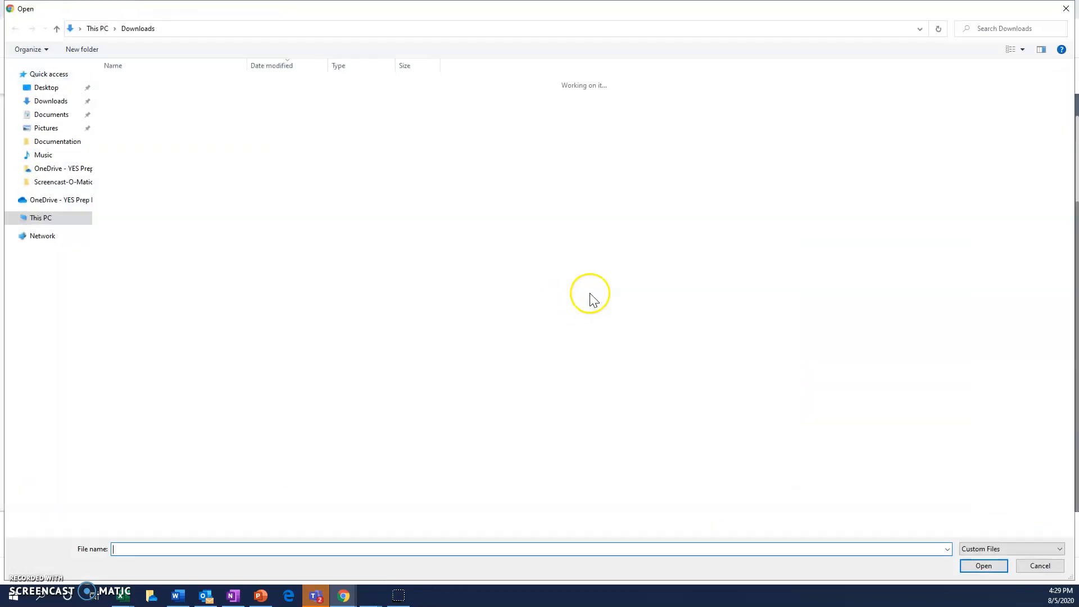
left_click(122, 109)
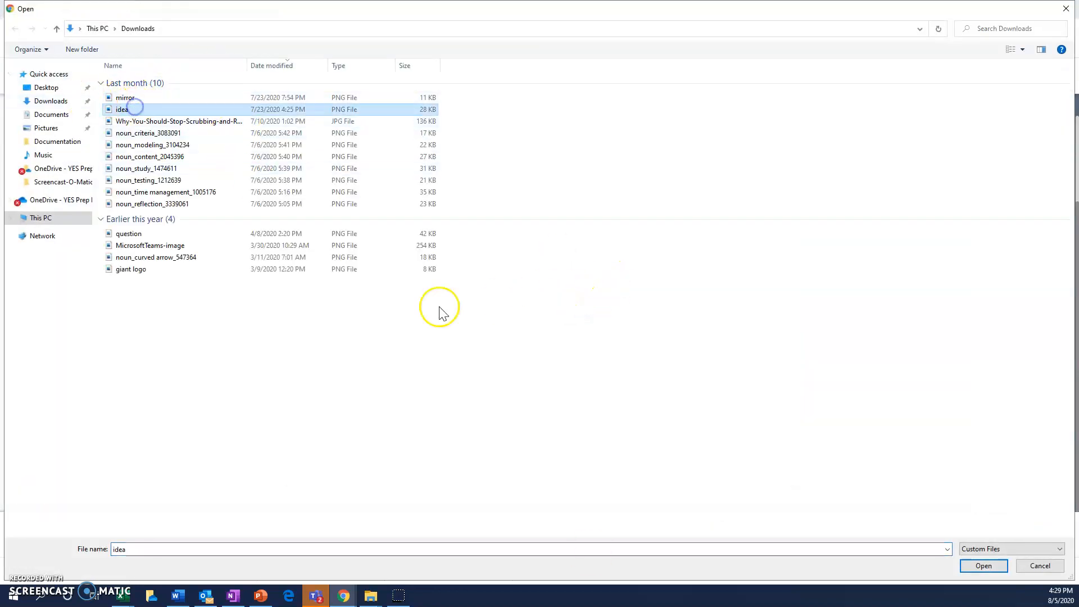
left_click(984, 566)
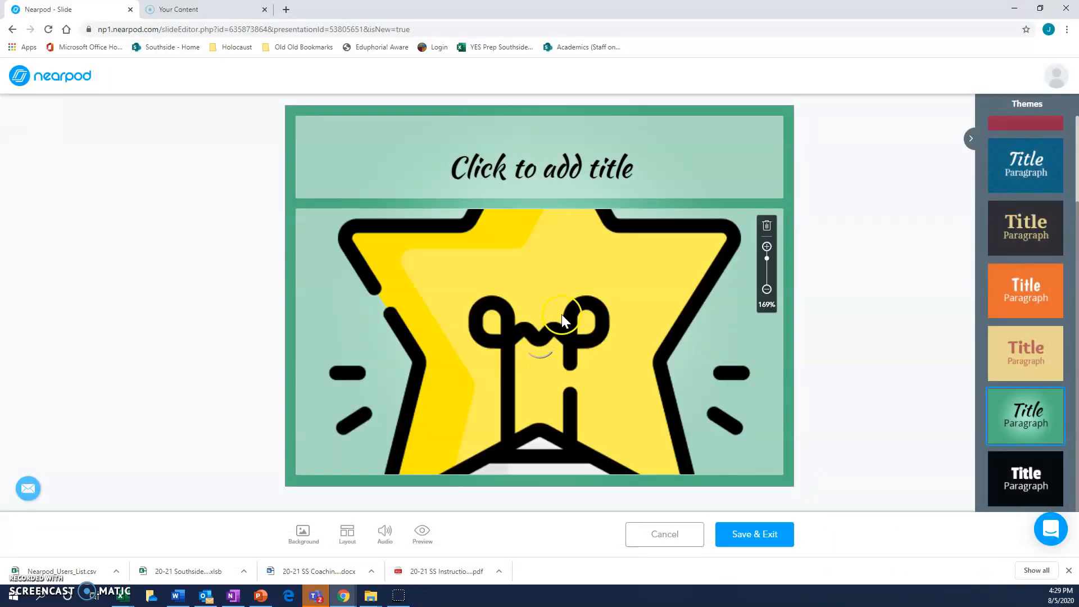
left_click_drag(614, 398, 573, 349)
Step: Title the slide "Sample" and save it, accepting the theme change for the whole lesson
left_click(558, 168)
type("Sample")
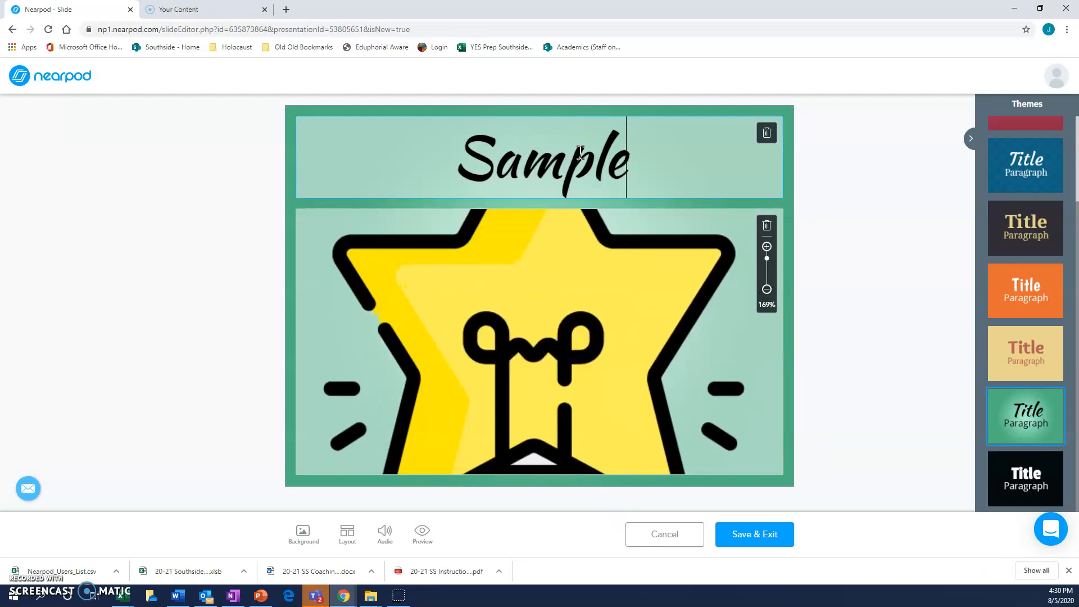
left_click(762, 548)
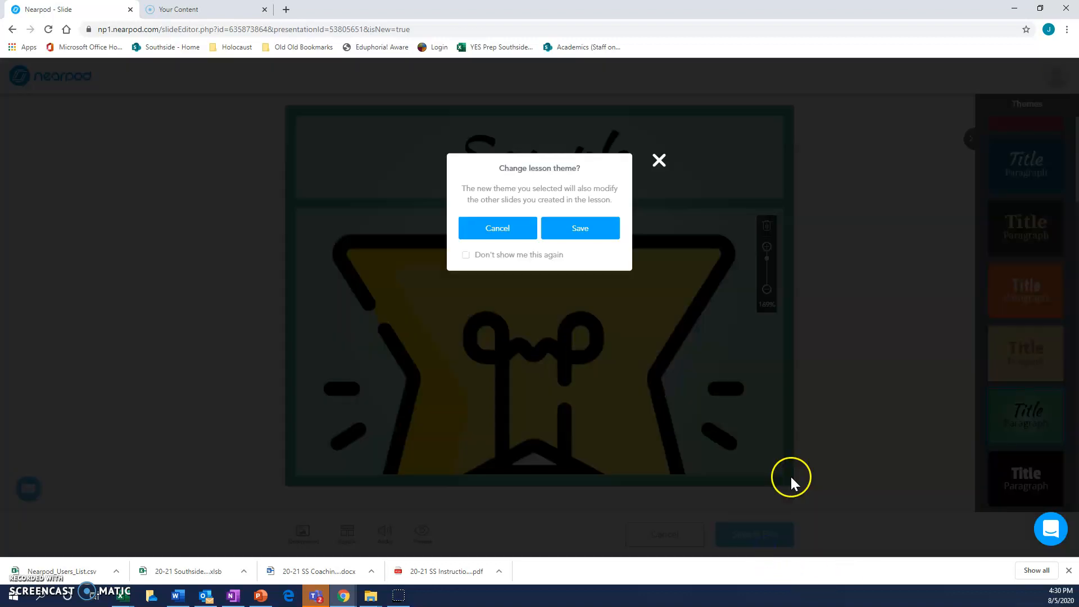
left_click(585, 228)
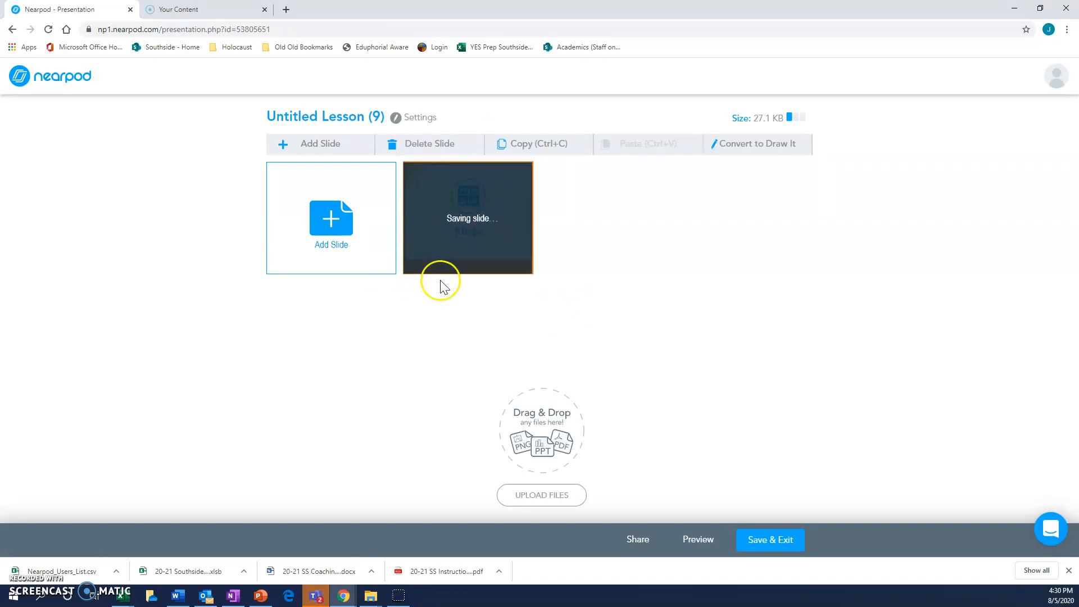
Step: Add the PhET simulation Color Vision: RGB Bulbs from the Science: High School category as the lesson's second slide
left_click(373, 251)
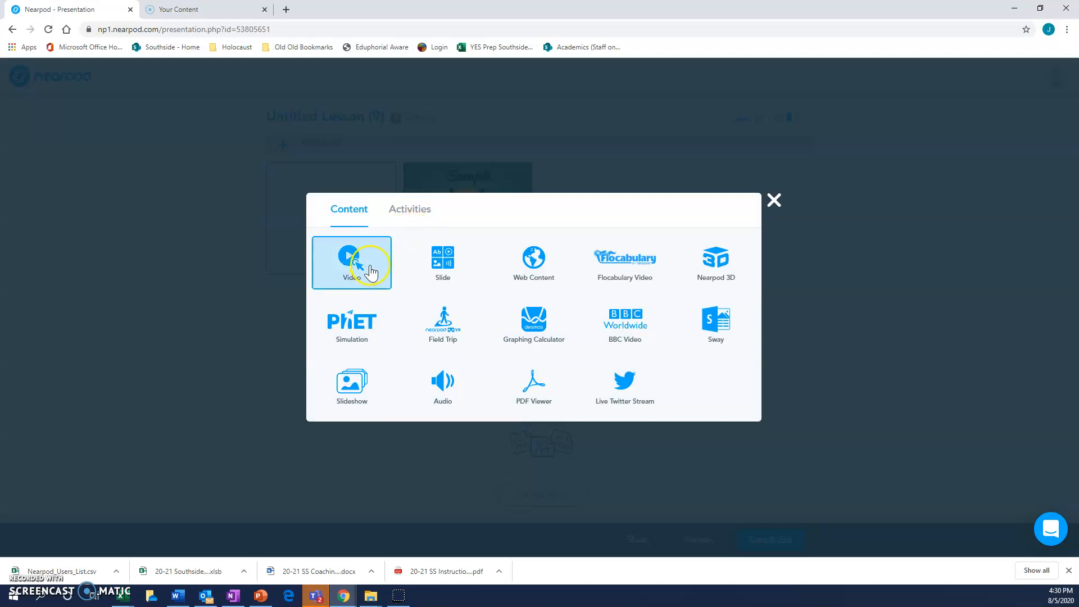
left_click(368, 330)
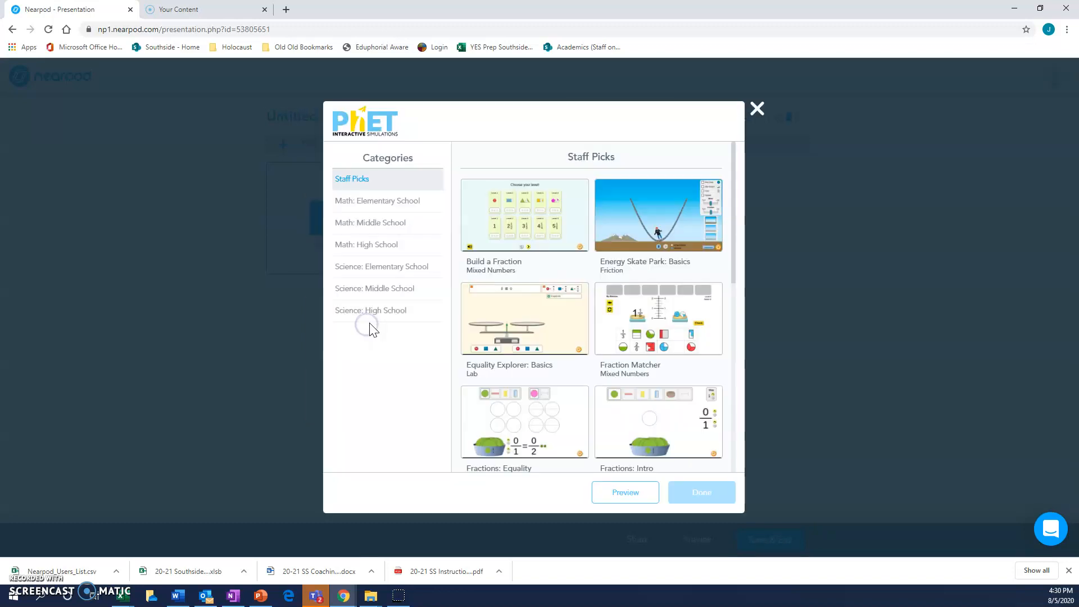
left_click(407, 200)
left_click(387, 299)
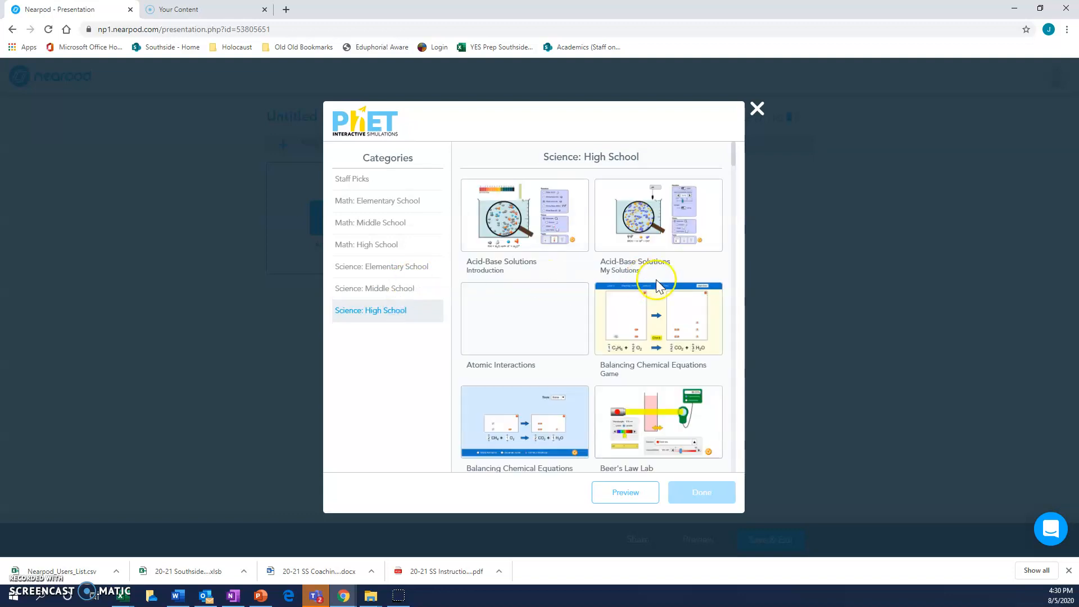
scroll(665, 289, "down", 3)
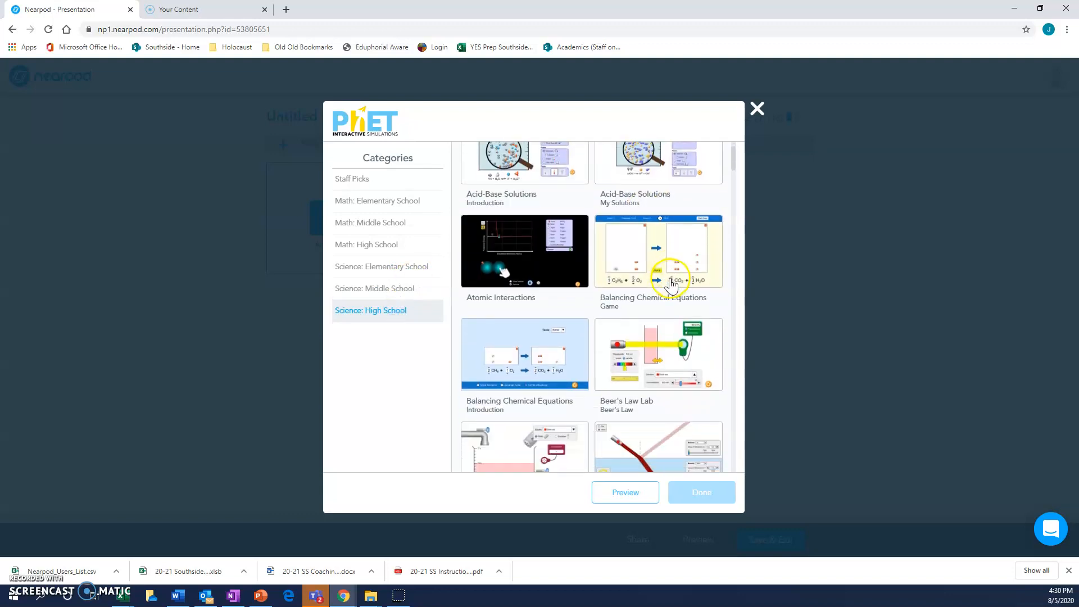
scroll(683, 283, "down", 5)
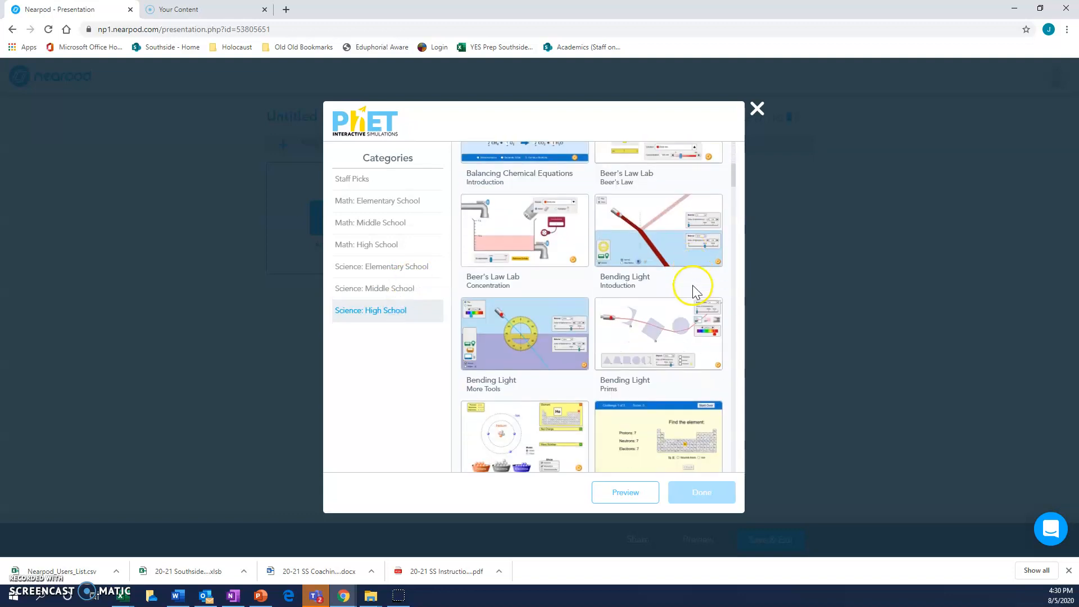
scroll(672, 348, "down", 6)
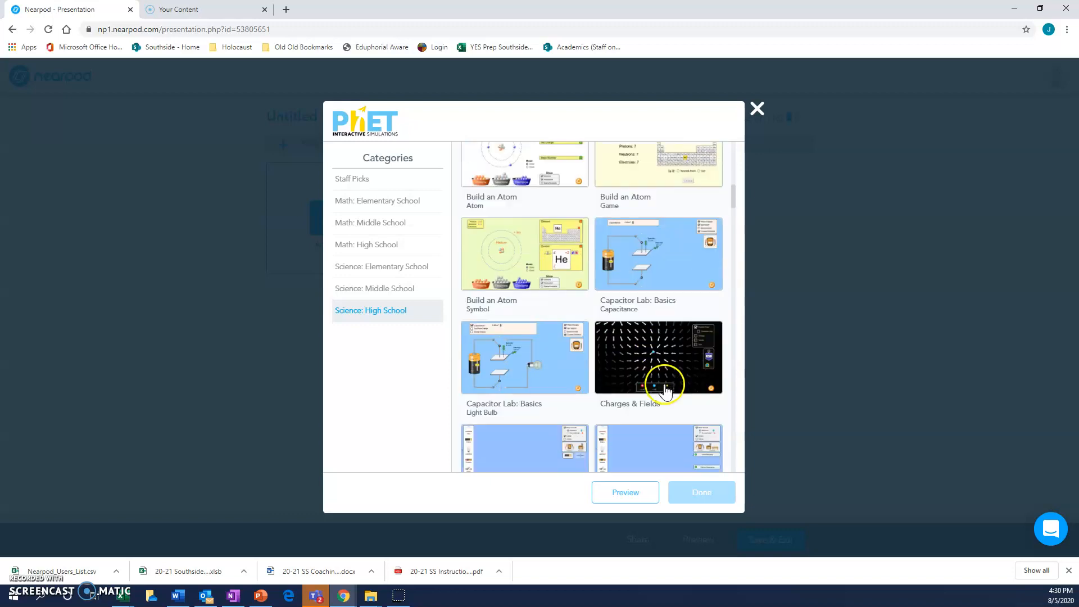
scroll(678, 388, "up", 4)
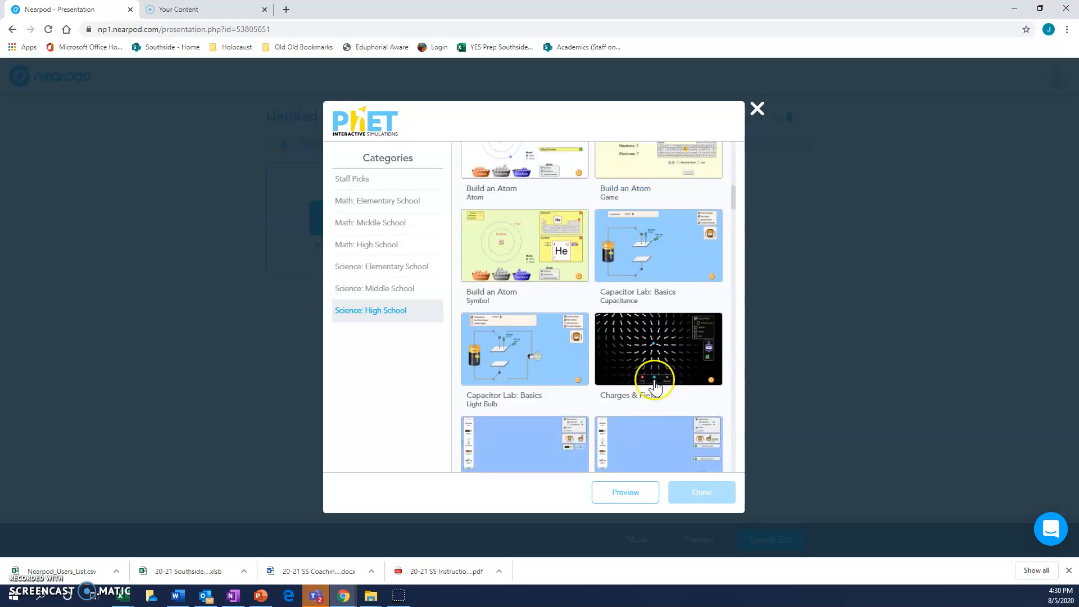
scroll(682, 388, "down", 4)
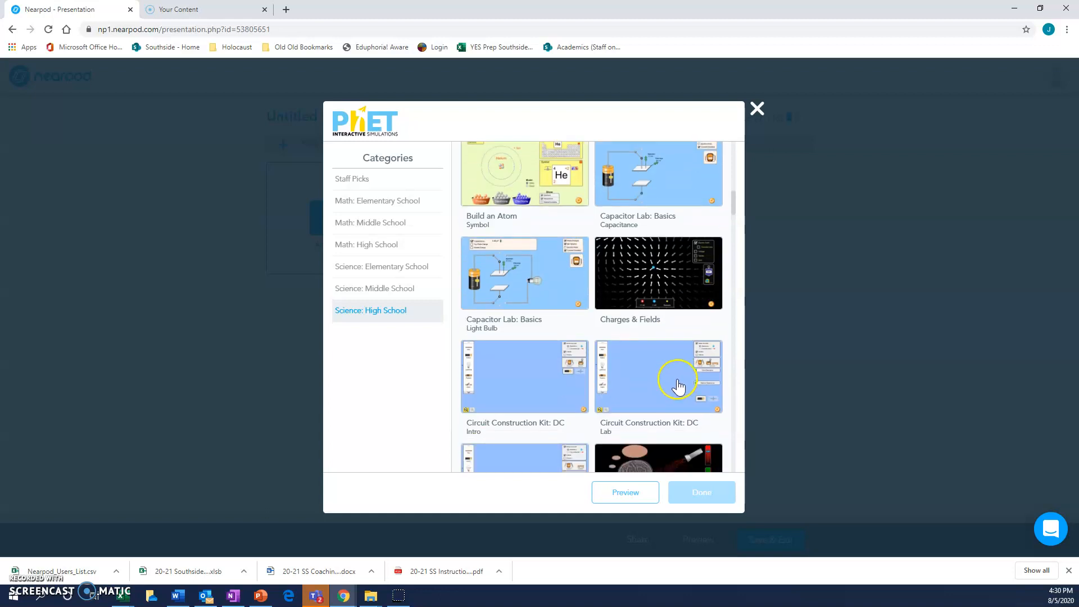
left_click(646, 402)
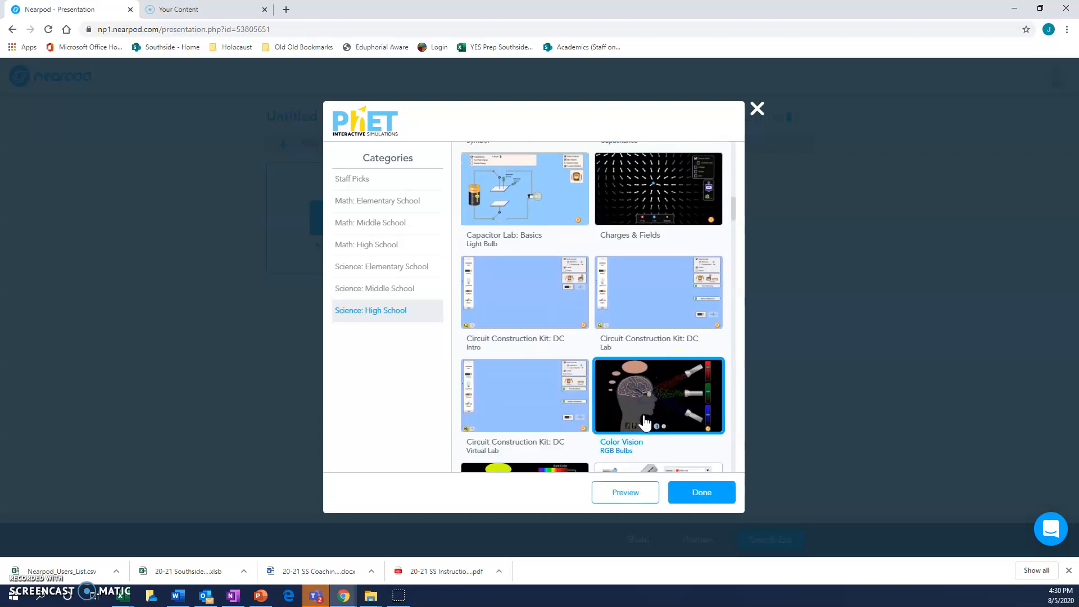
left_click(714, 490)
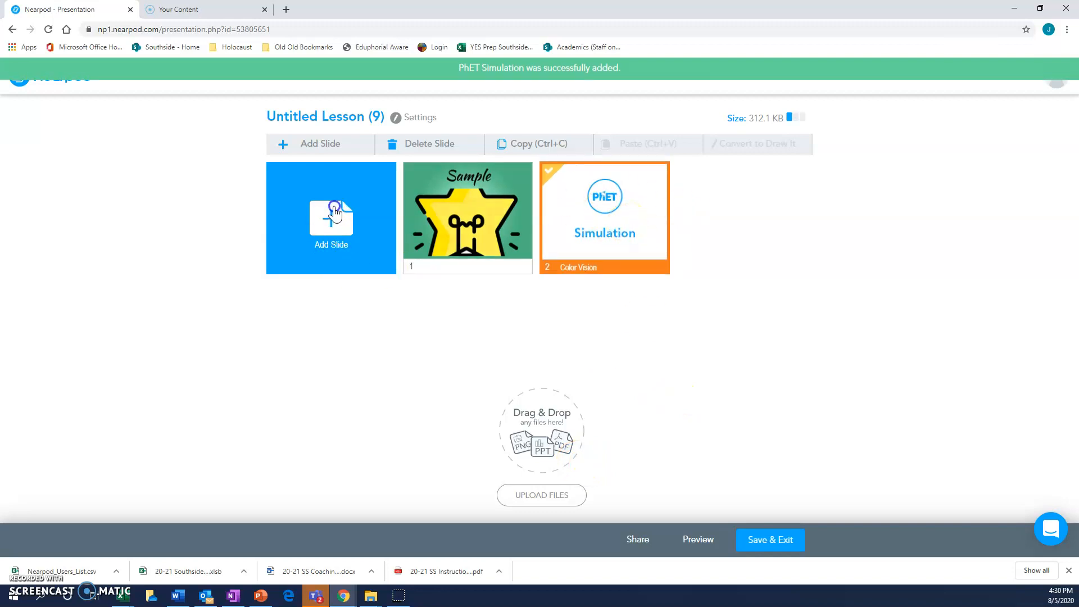
Step: Add an Open-Ended Question activity with the question text "Sample" as the lesson's third slide and save it
left_click(331, 227)
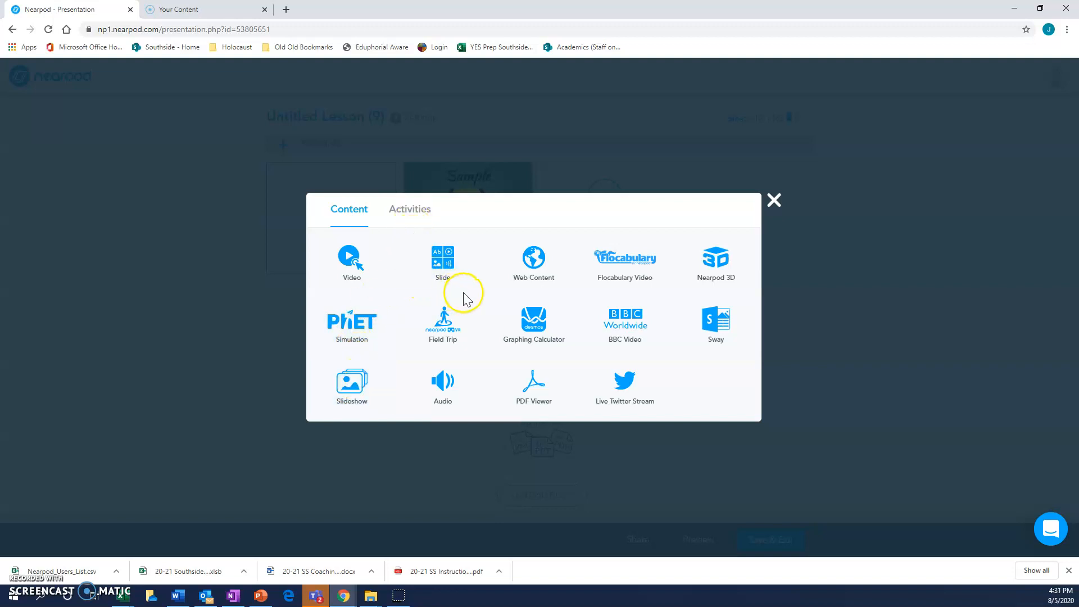
left_click(420, 213)
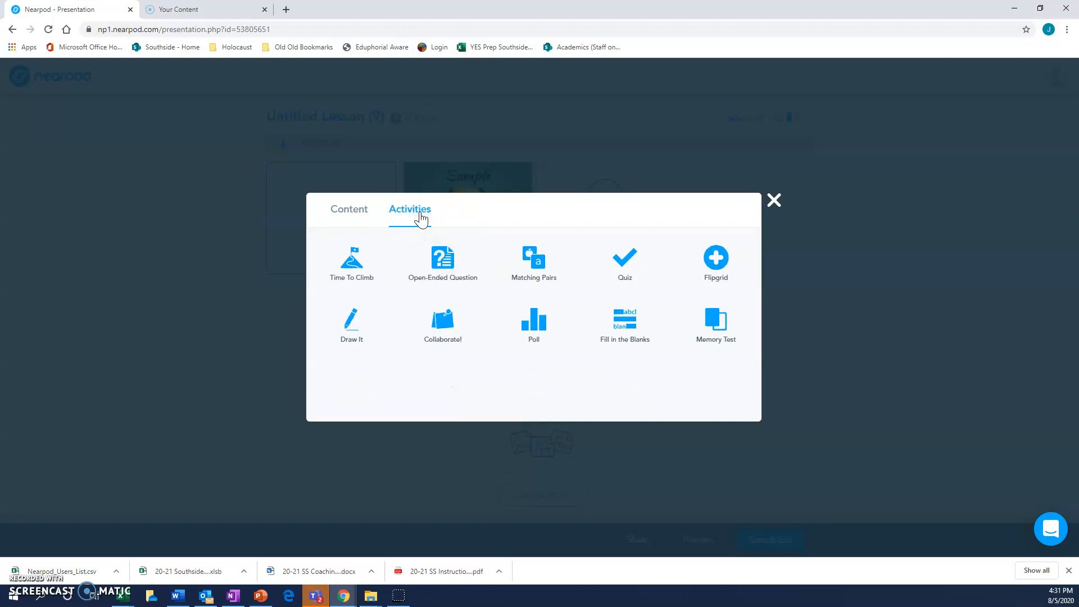
left_click(442, 258)
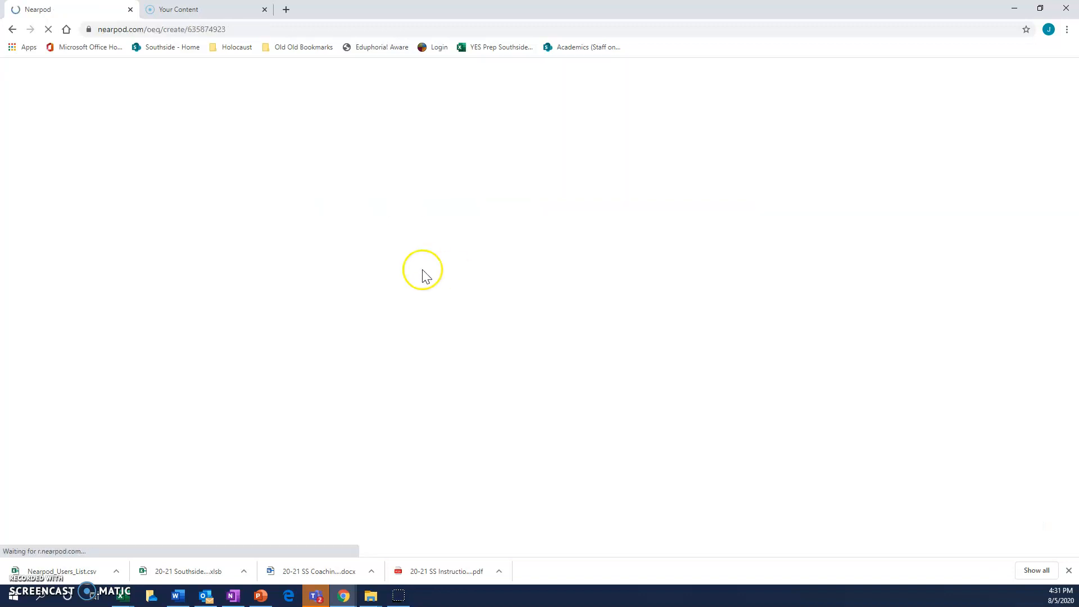
left_click(259, 128)
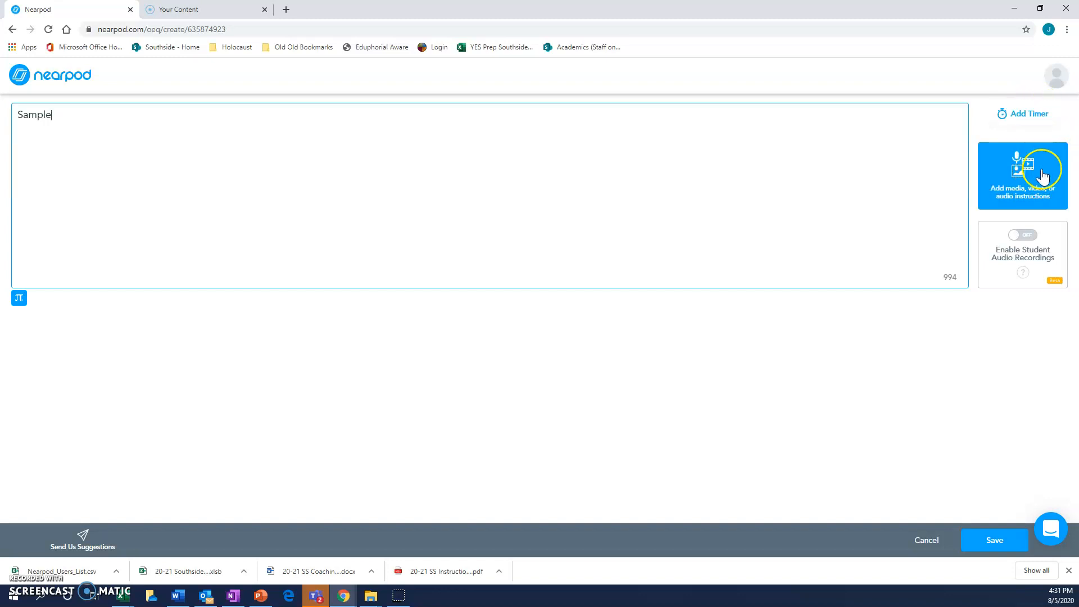
left_click(1026, 235)
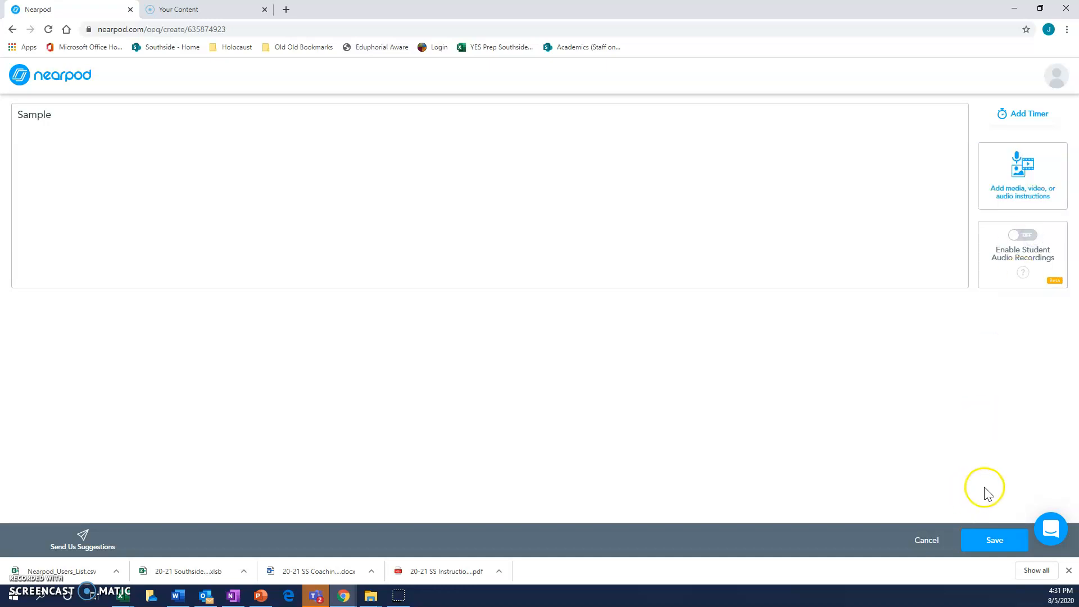
left_click(995, 540)
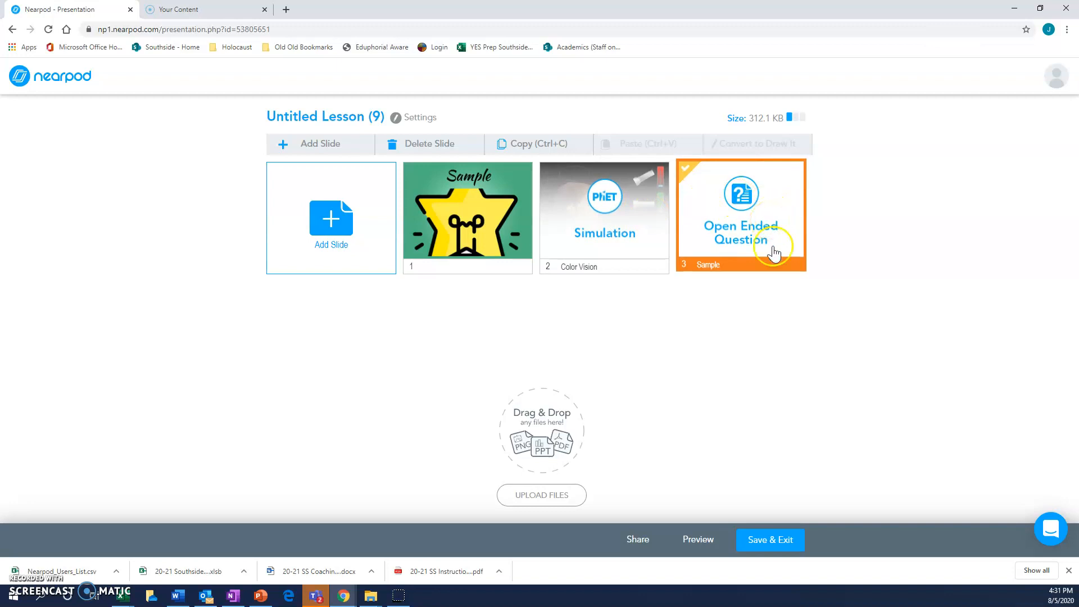
Step: Open the student preview of the lesson and page from the first slide to the Color Vision simulation
left_click(700, 540)
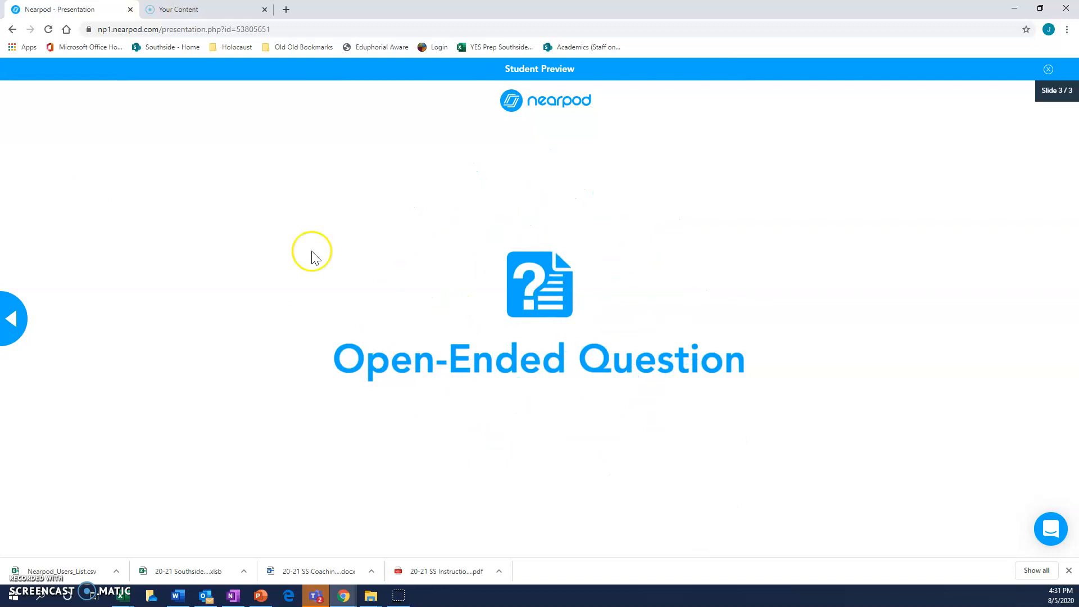
left_click(13, 323)
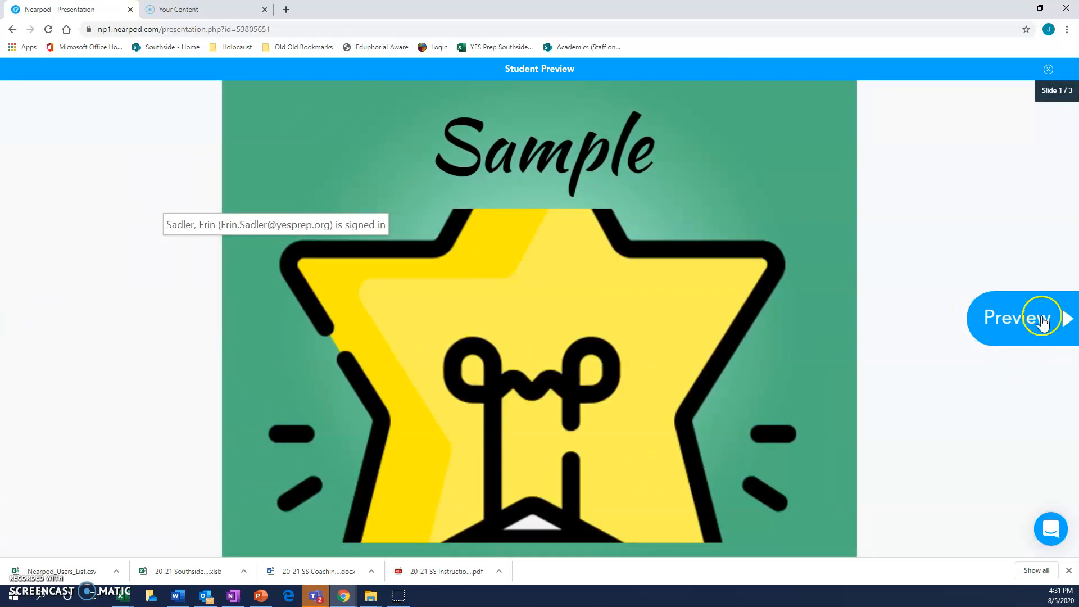
left_click(1050, 321)
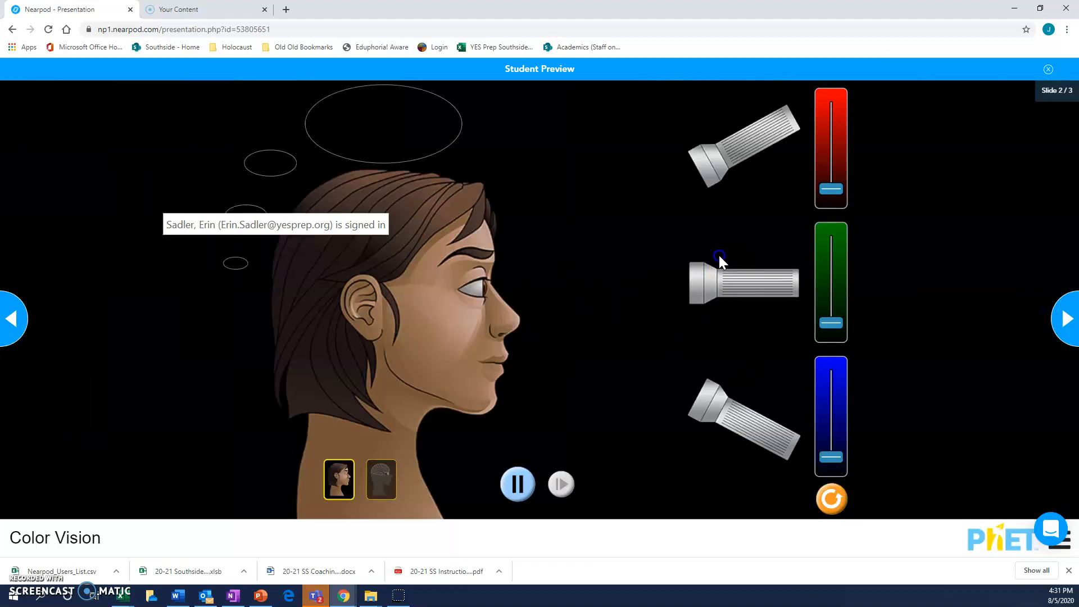
Step: Try out the Color Vision simulation by raising the green, red and blue lights, switching to the brain view, and resetting it
left_click_drag(831, 321, 838, 265)
mouse_move(832, 188)
left_mouse_down()
mouse_move(843, 145)
mouse_move(834, 138)
left_mouse_up()
left_click_drag(833, 457, 831, 378)
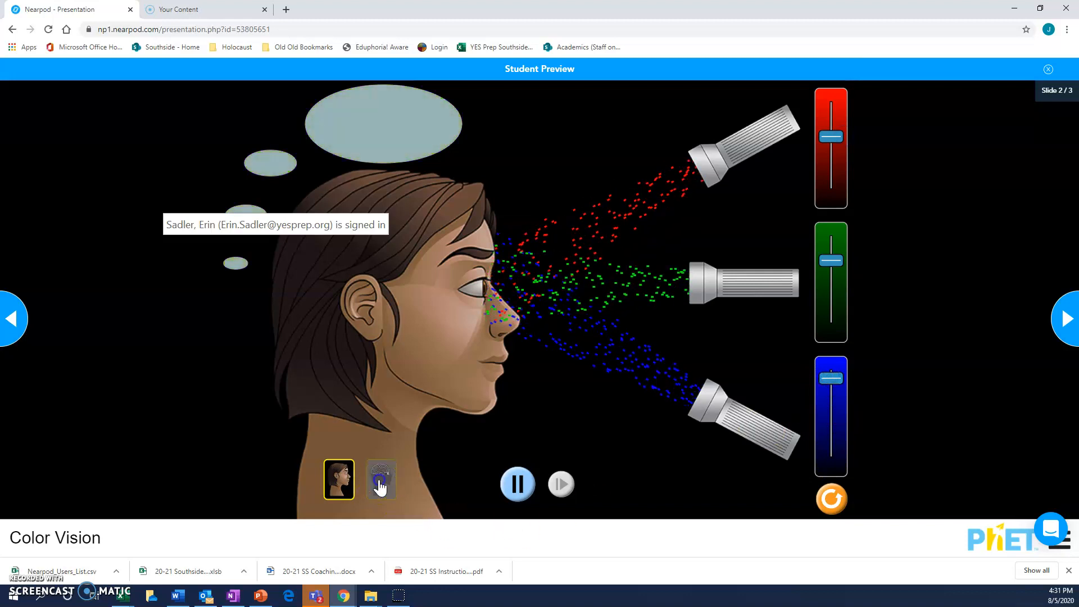
left_click(380, 481)
left_click_drag(829, 388, 830, 429)
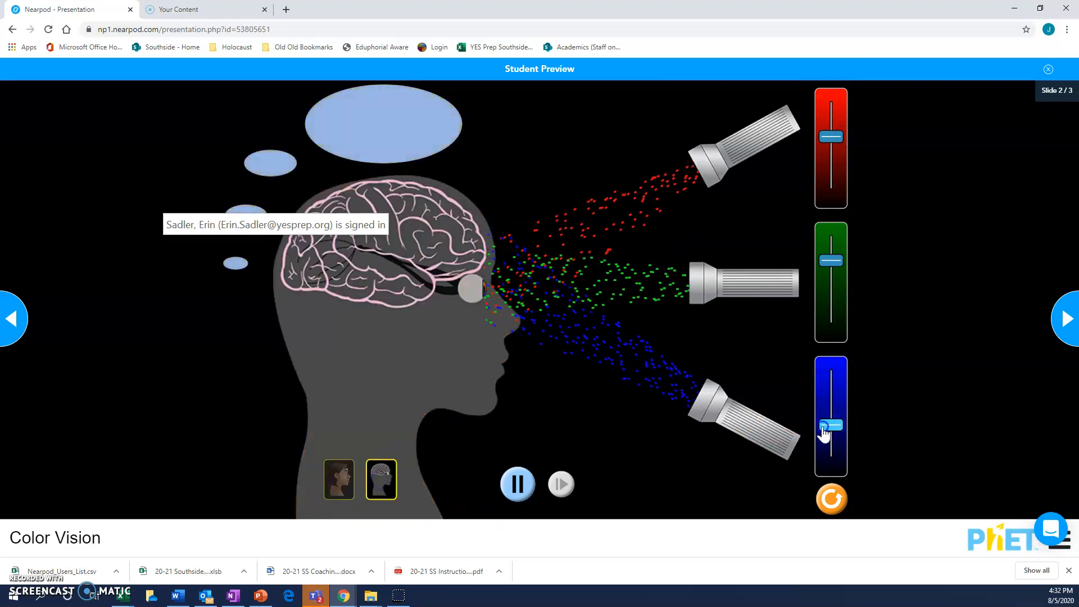
left_click(832, 501)
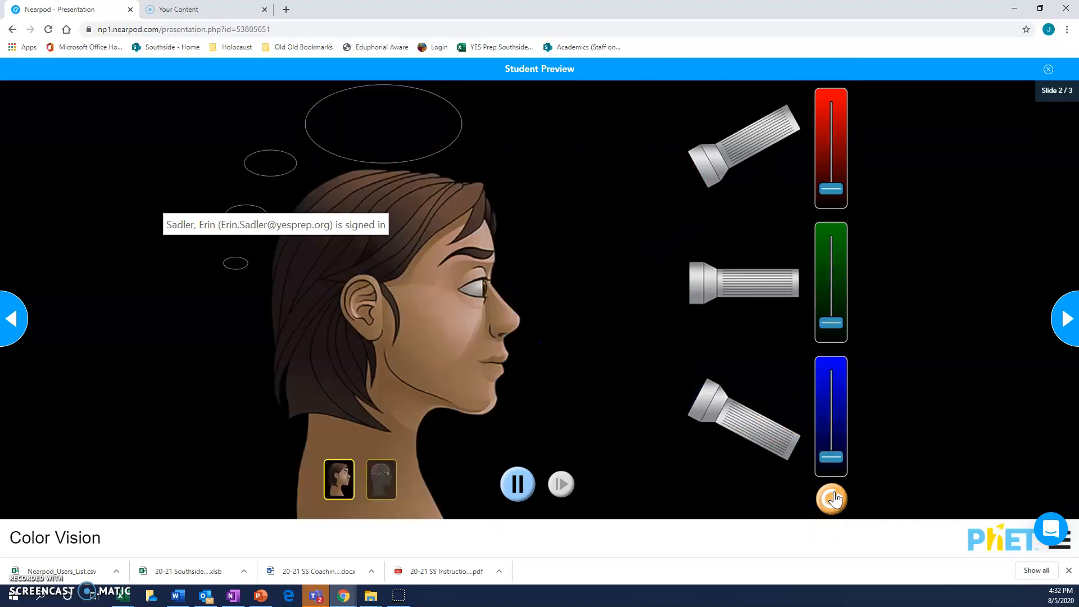
left_click(254, 259)
Step: Preview the open-ended question slide, enter the trial answer "asdfsdafd", and close the student preview
left_click(1068, 322)
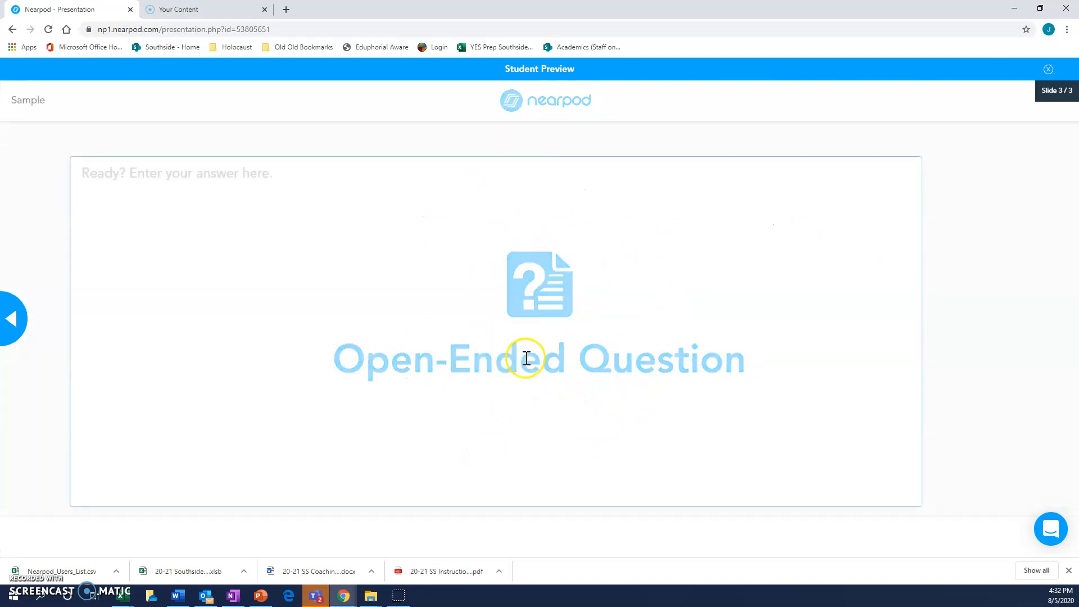
left_click(224, 185)
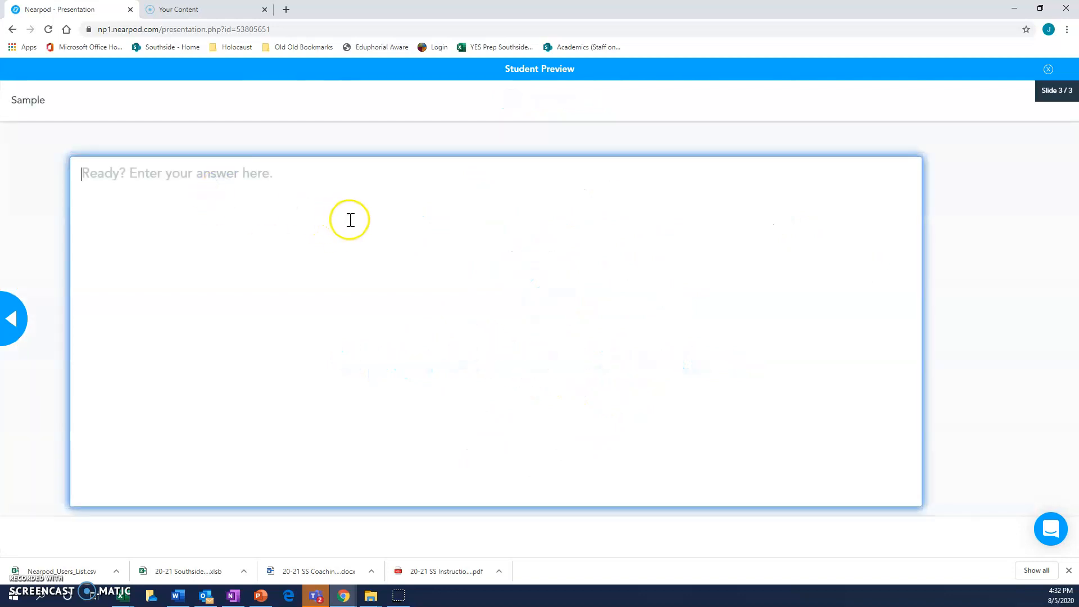
type("asdfsdafd")
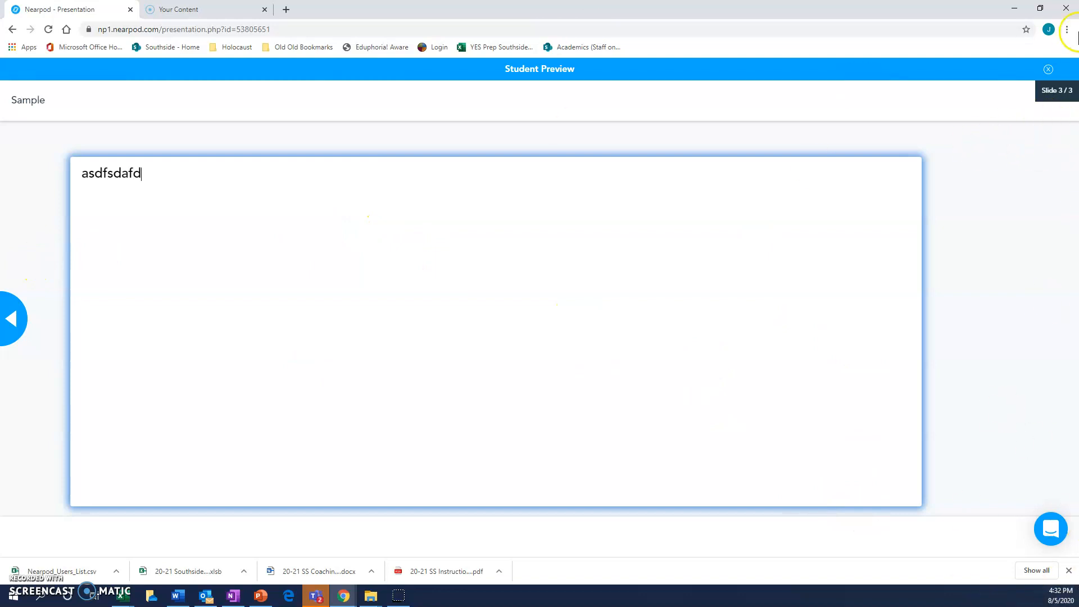
left_click(1050, 70)
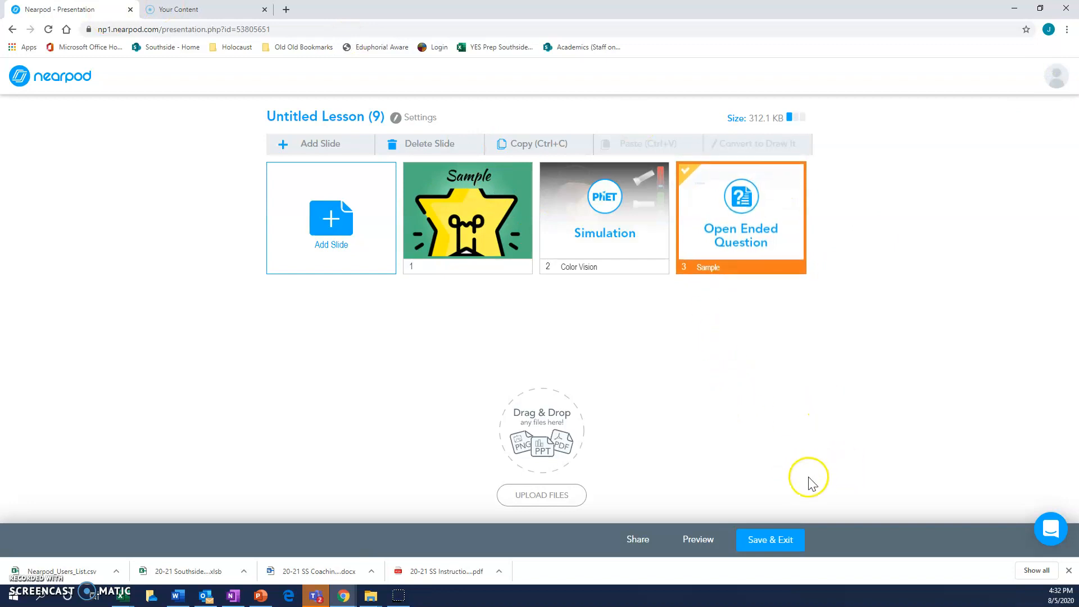
Step: Save and exit the lesson under the name "Sample 8.5"
left_click(781, 530)
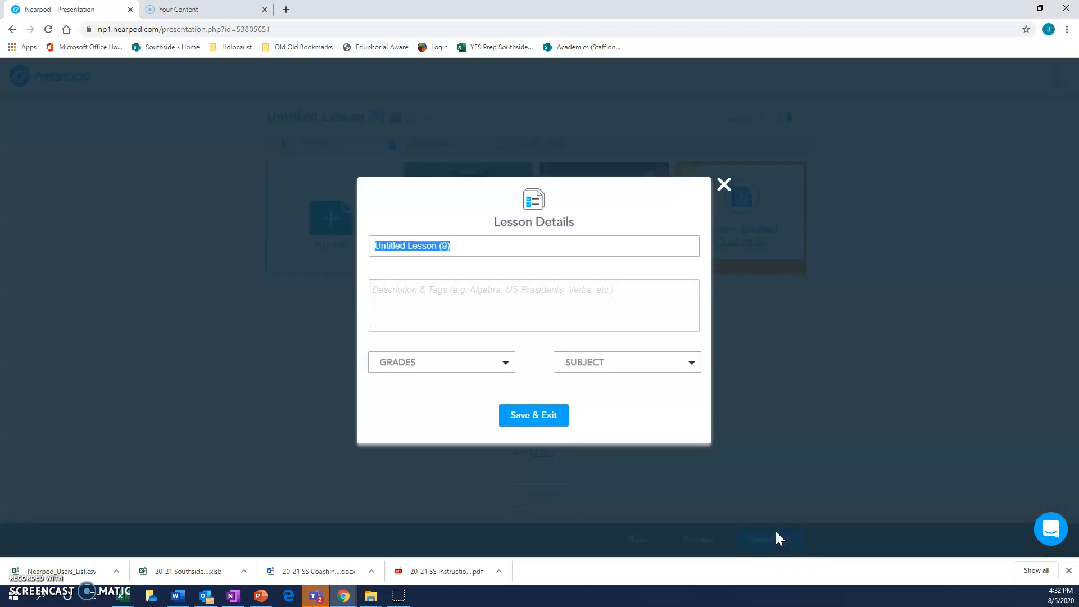
left_click(531, 416)
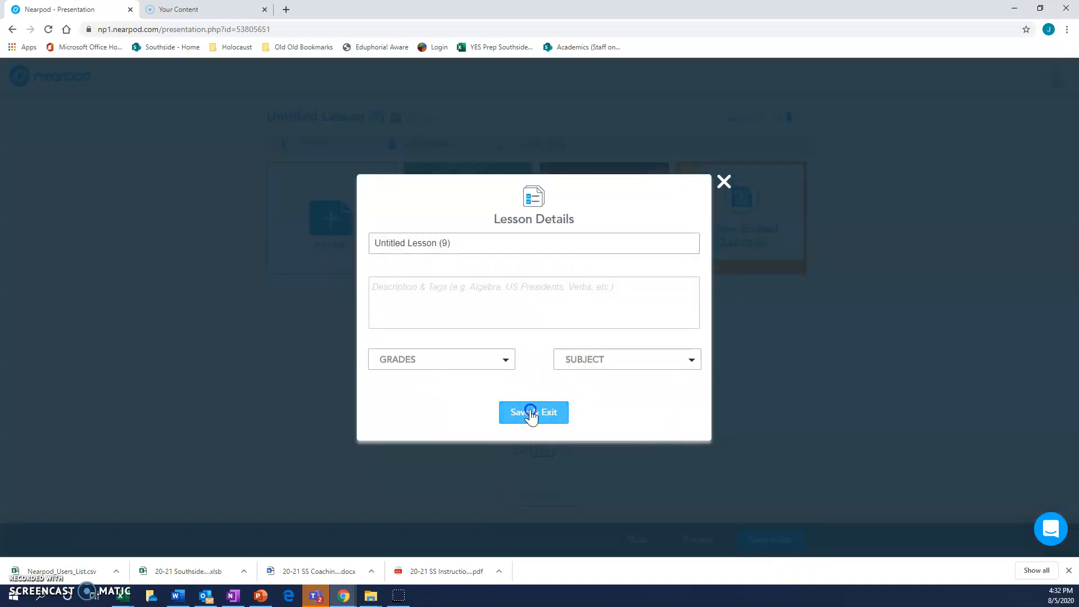
left_click(502, 244)
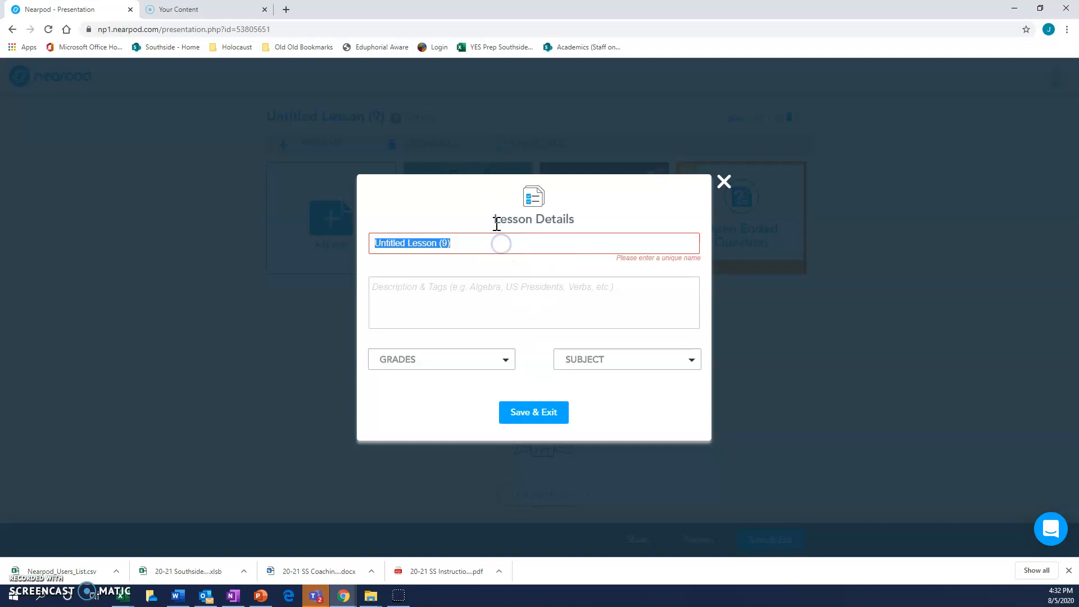
type("Sample 8.5")
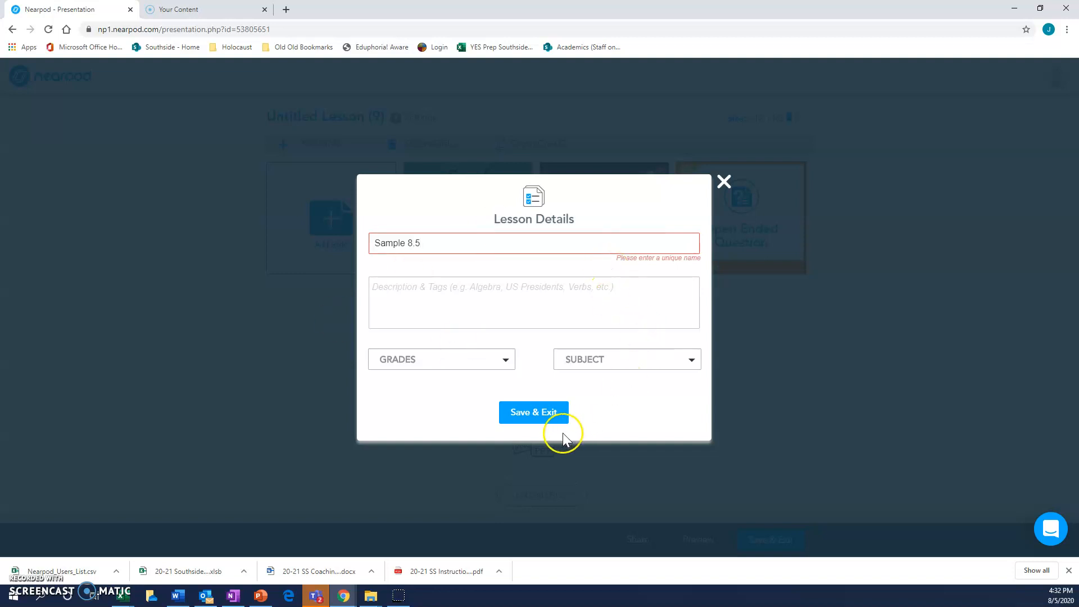
left_click(547, 421)
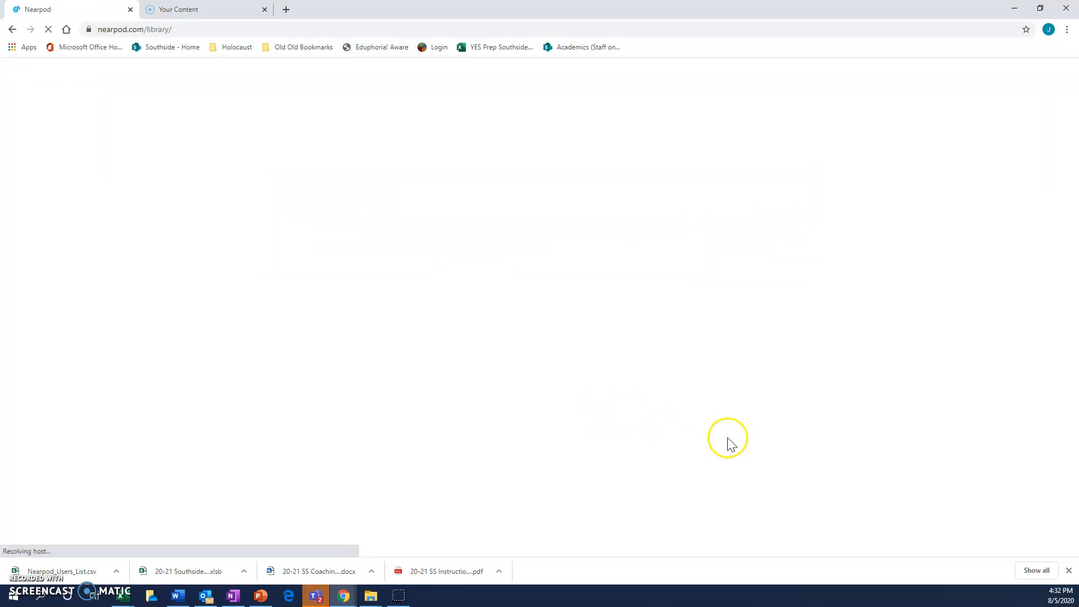
mouse_move(515, 300)
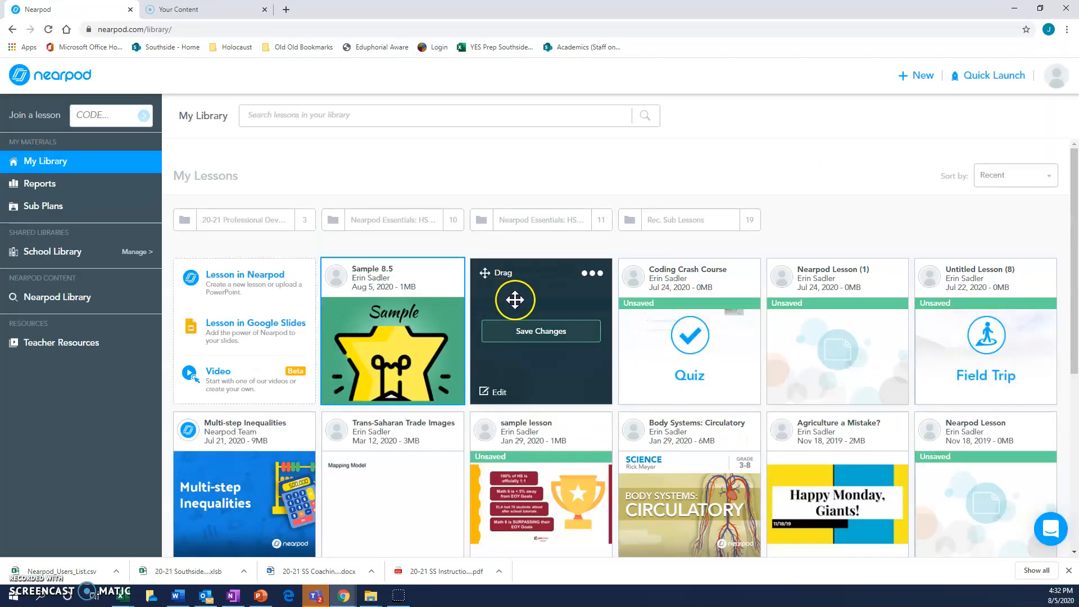
mouse_move(398, 356)
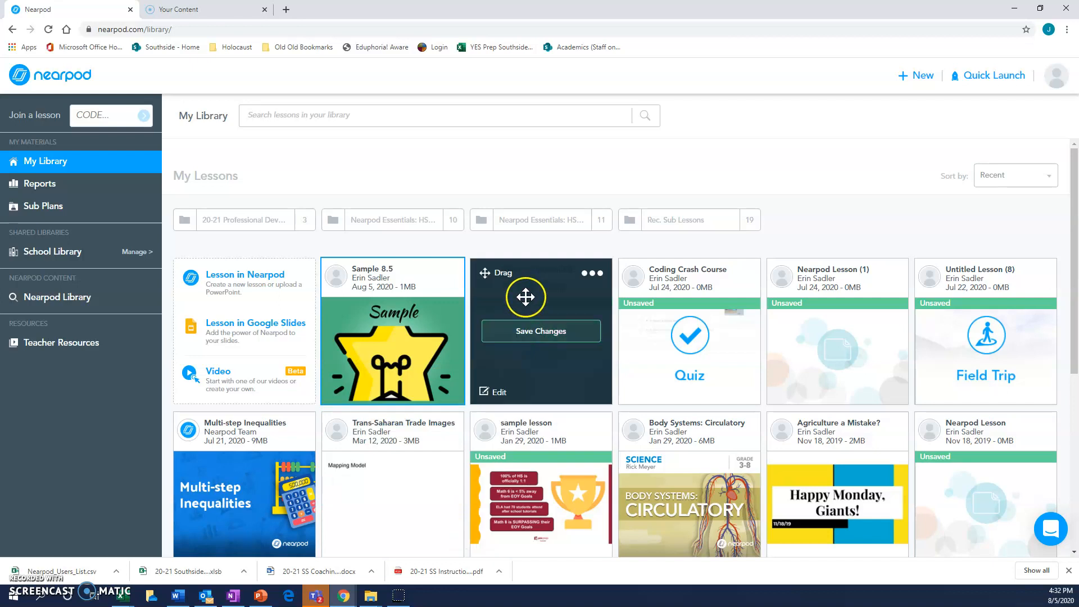
mouse_move(429, 288)
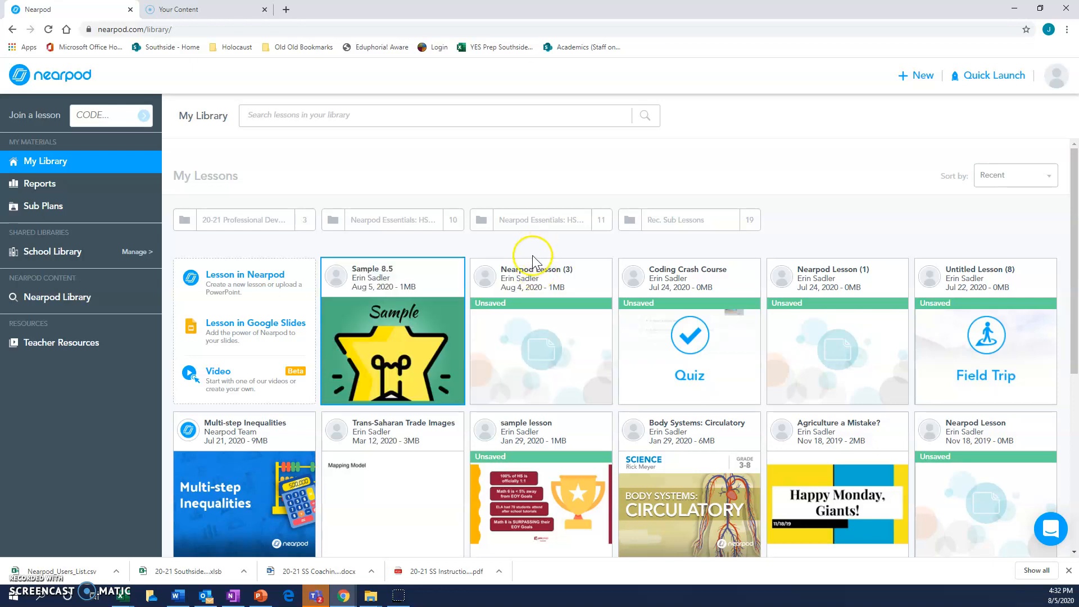
mouse_move(398, 270)
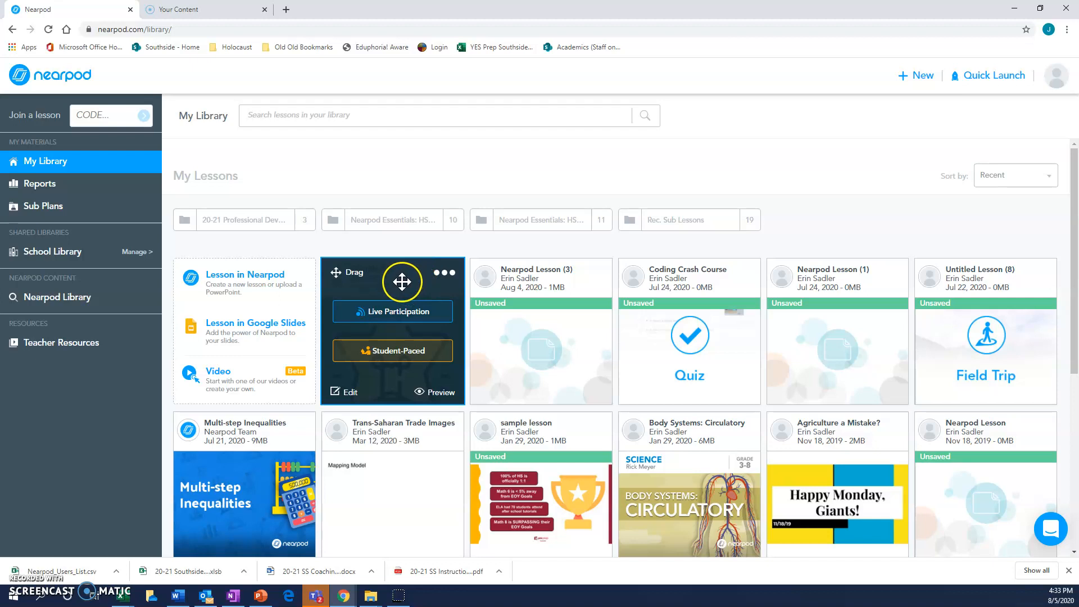
Step: Switch to Schoology at yesprep.schoology.com in a new browser tab and open the SS Staff Den: Section 2 course
left_click(284, 10)
type("yesprep")
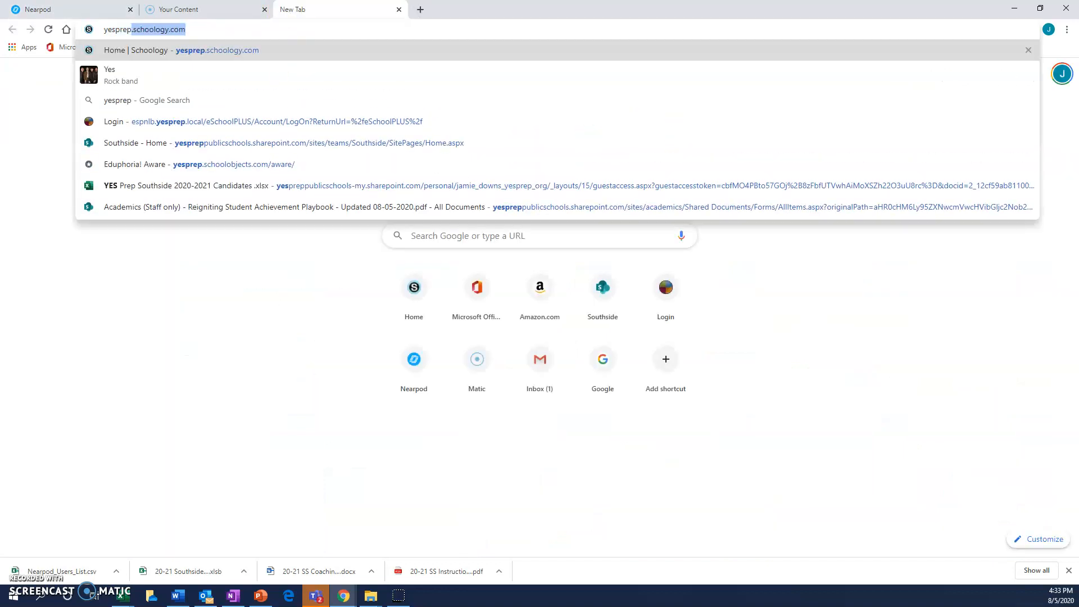
key("Return")
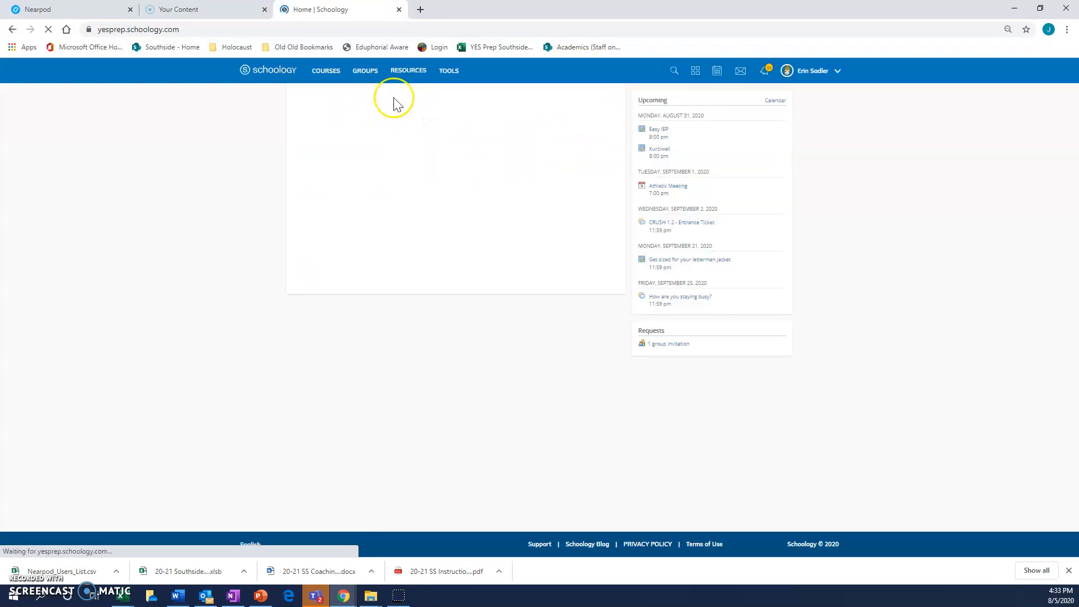
left_click(325, 71)
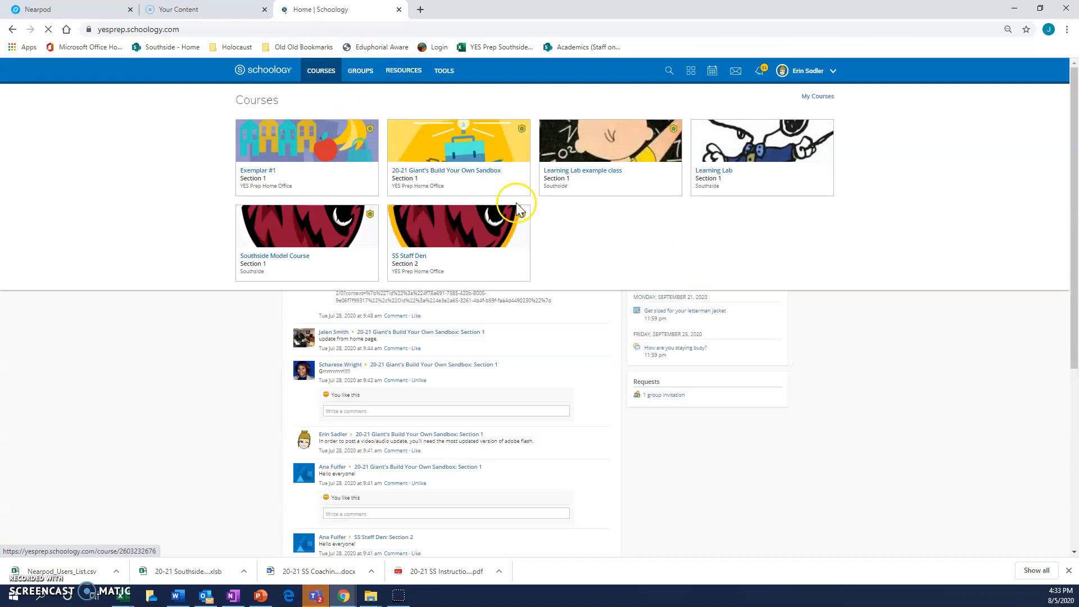
left_click(480, 235)
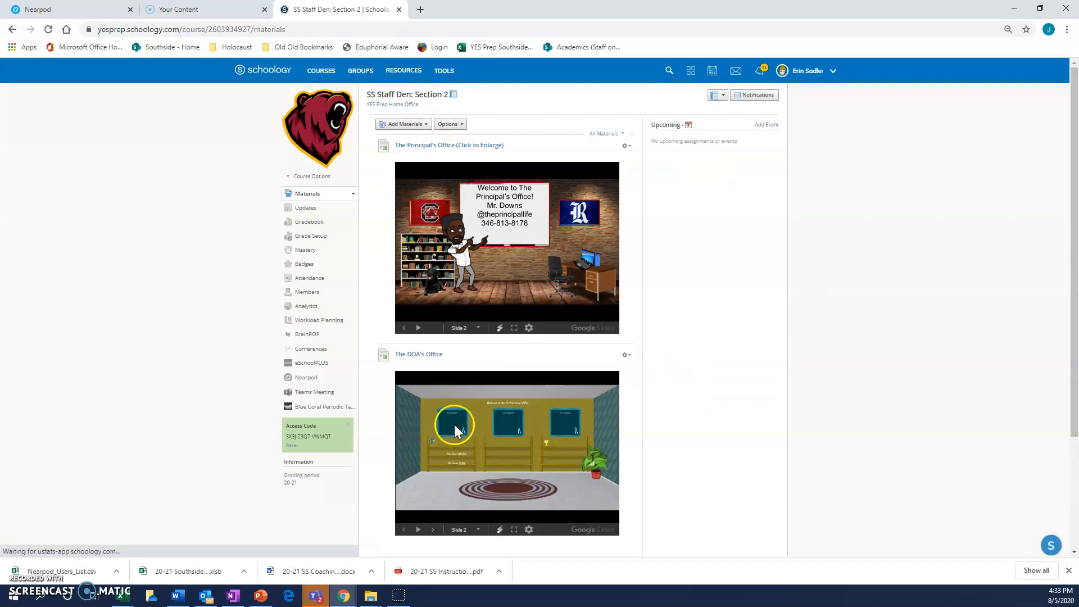
Step: Open the Nearpod Training folder inside the course's Instructional Resources
left_click_drag(1073, 305, 1049, 514)
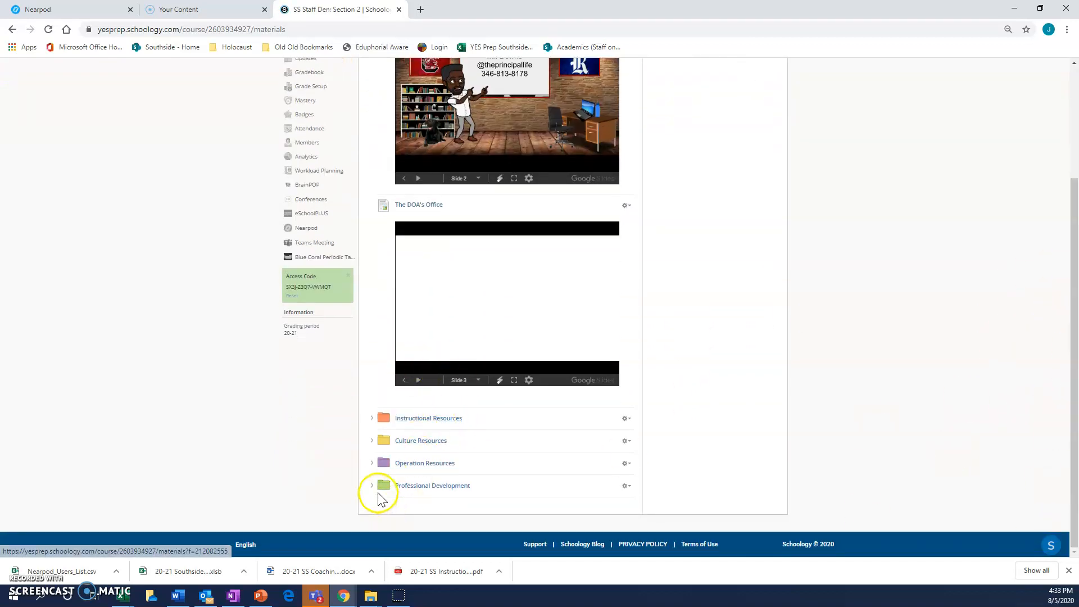
left_click(374, 418)
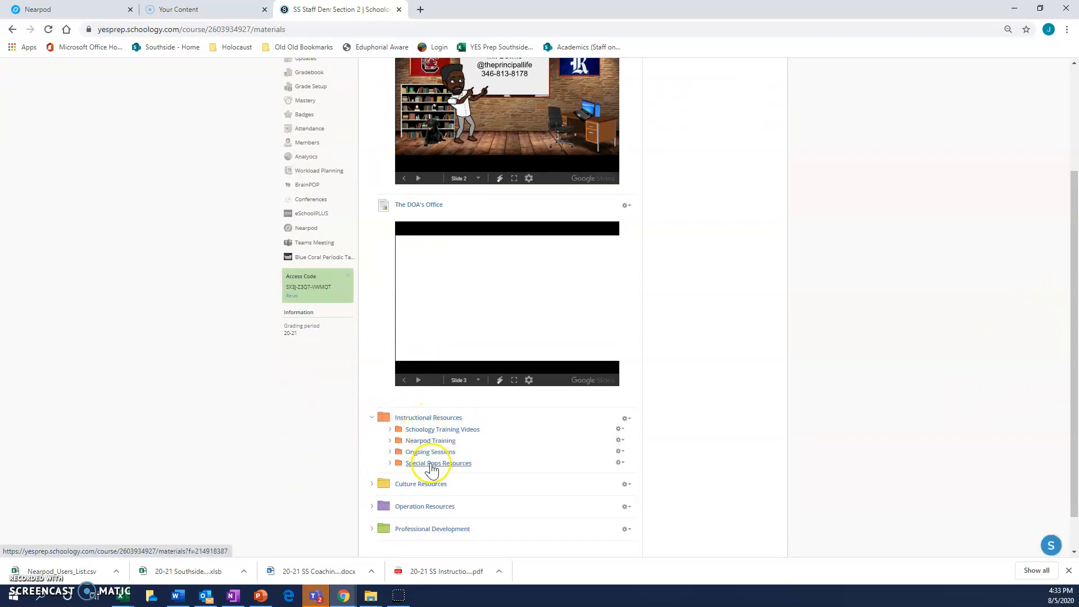
left_click(427, 443)
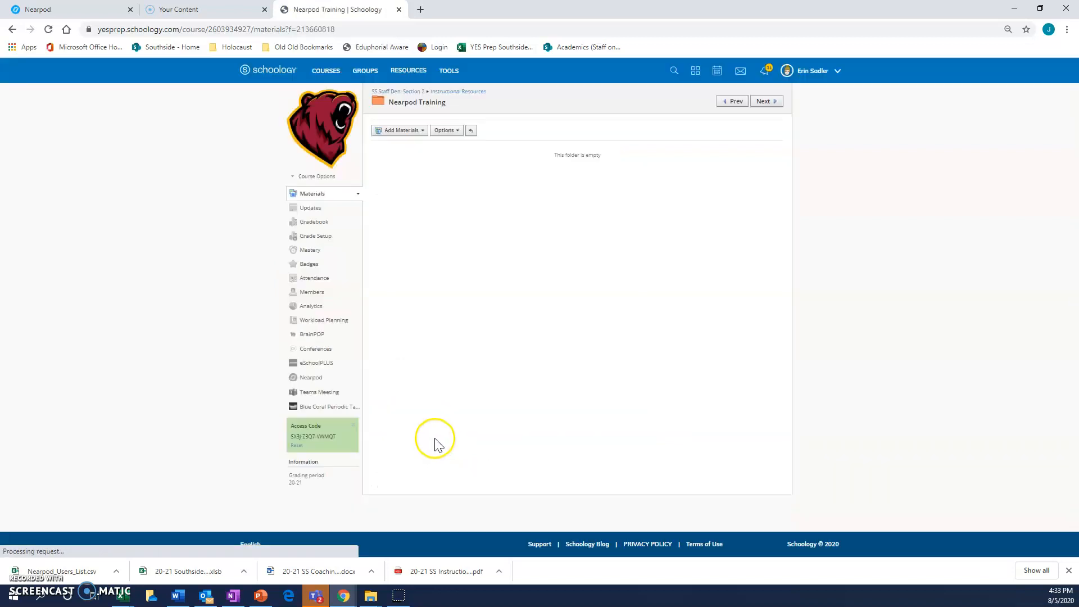
Step: Add the Sample 8.5 Nearpod lesson to the folder as Live Participation material and open it
left_click(416, 134)
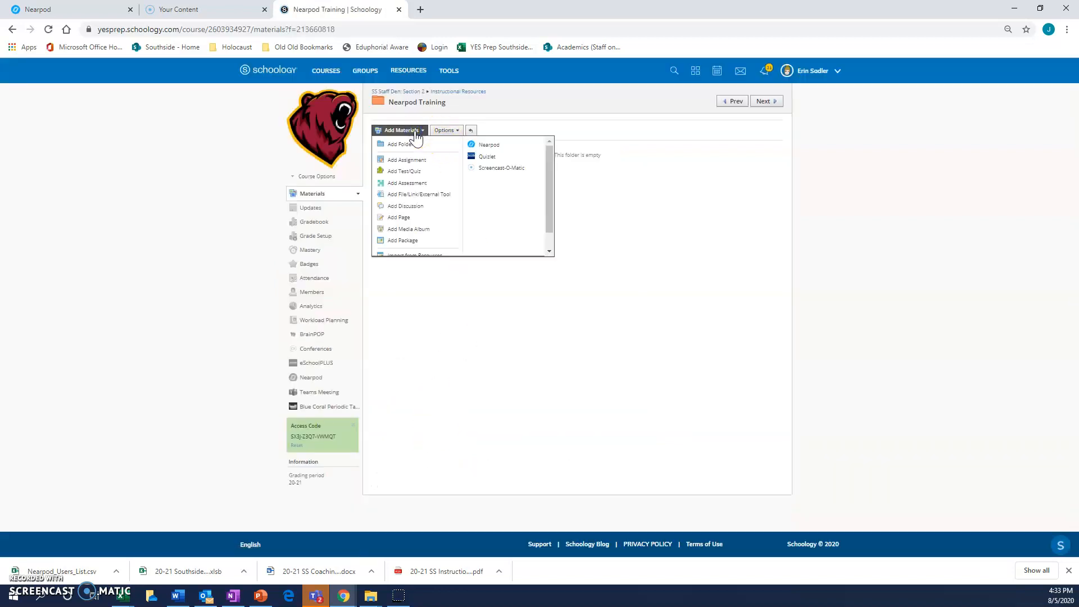
left_click(487, 145)
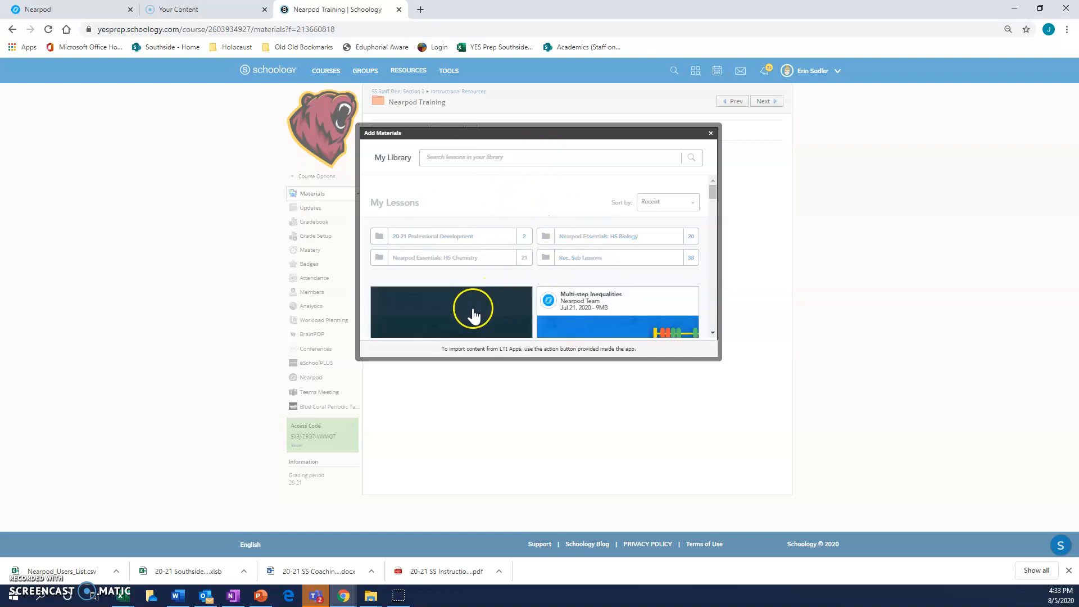
scroll(503, 230, "down", 2)
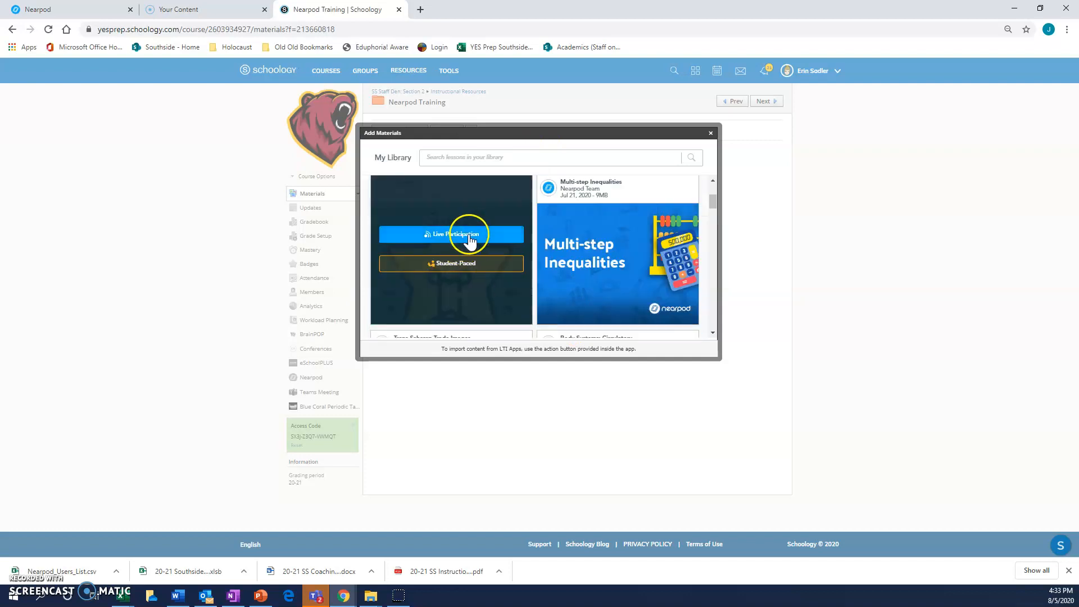
left_click(469, 235)
left_click(433, 191)
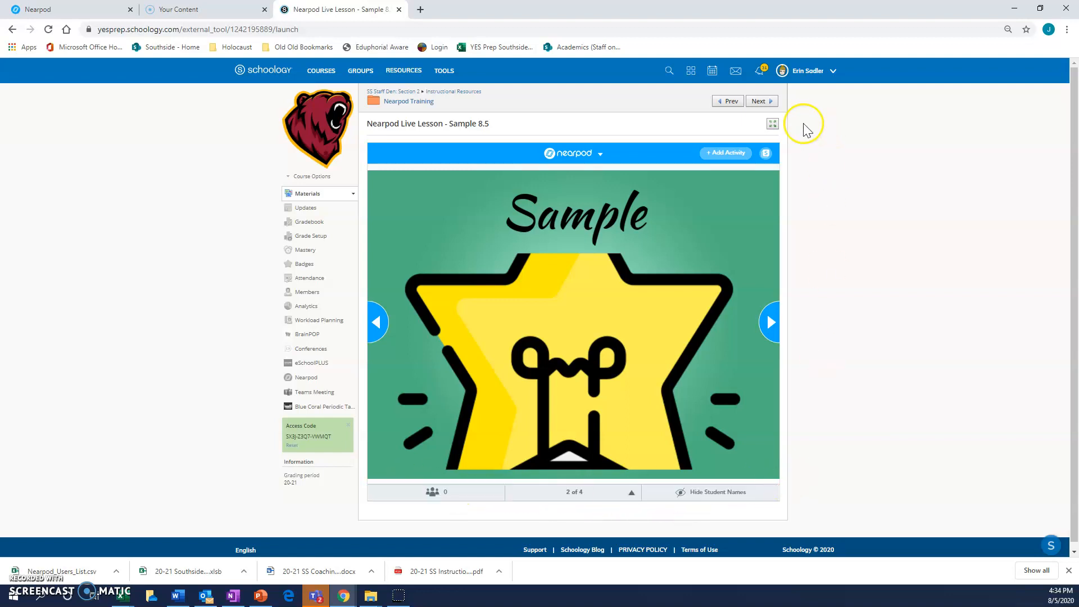
Step: Preview the live lesson in Student View, move back and forth between its slides, and return to Teacher View
left_click(767, 154)
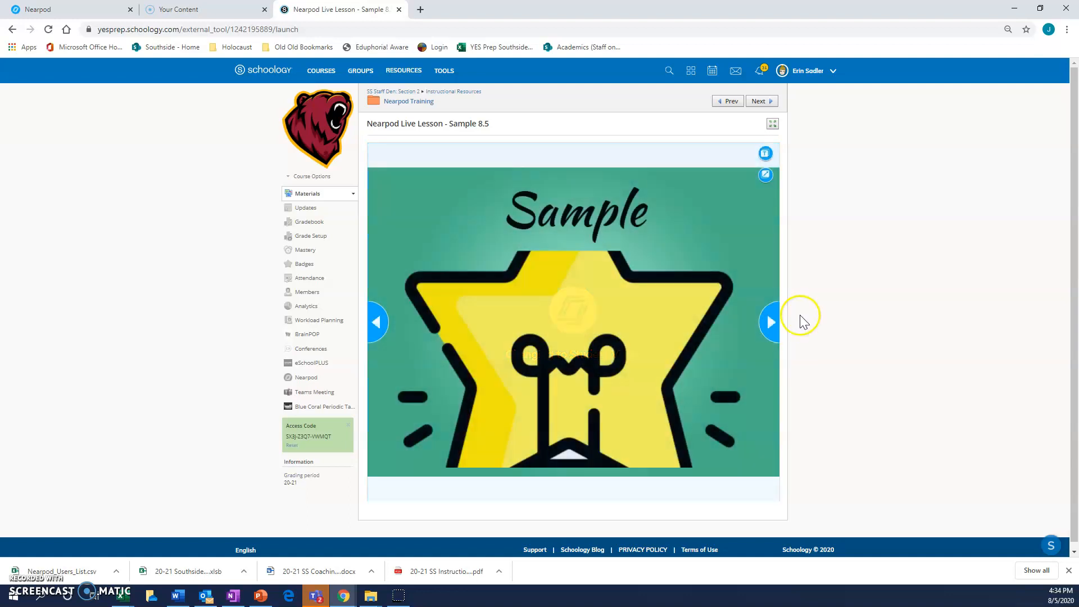
left_click(768, 323)
left_click(380, 327)
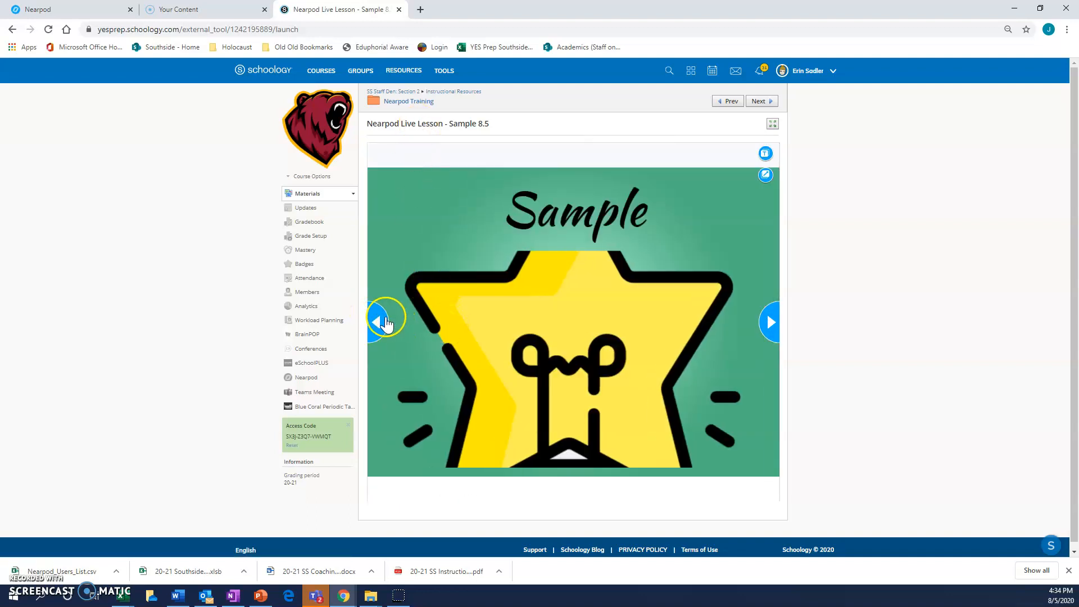
left_click(768, 324)
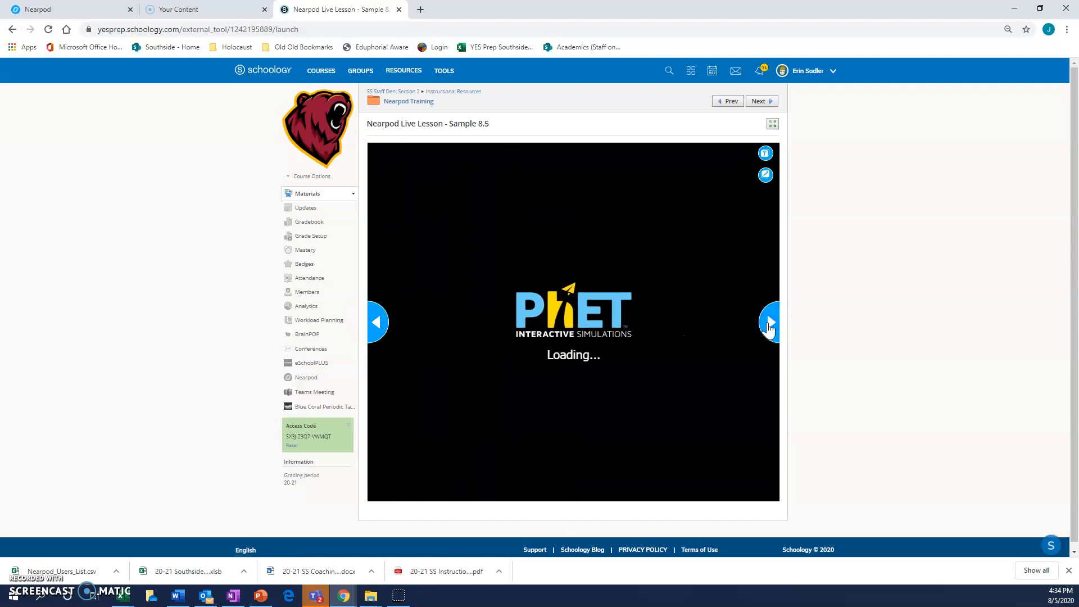
left_click(379, 330)
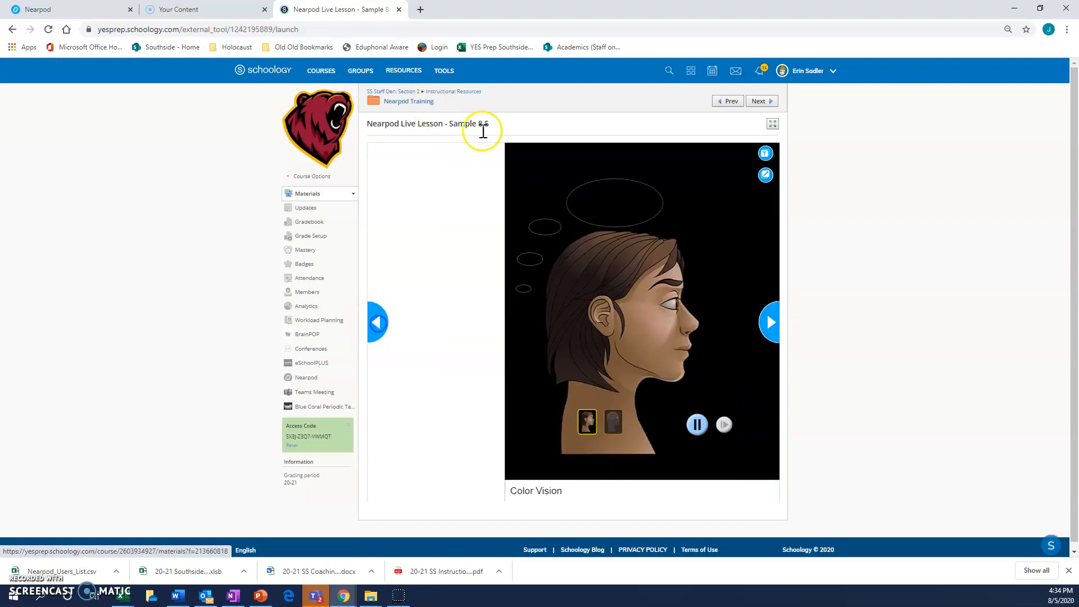
left_click(766, 157)
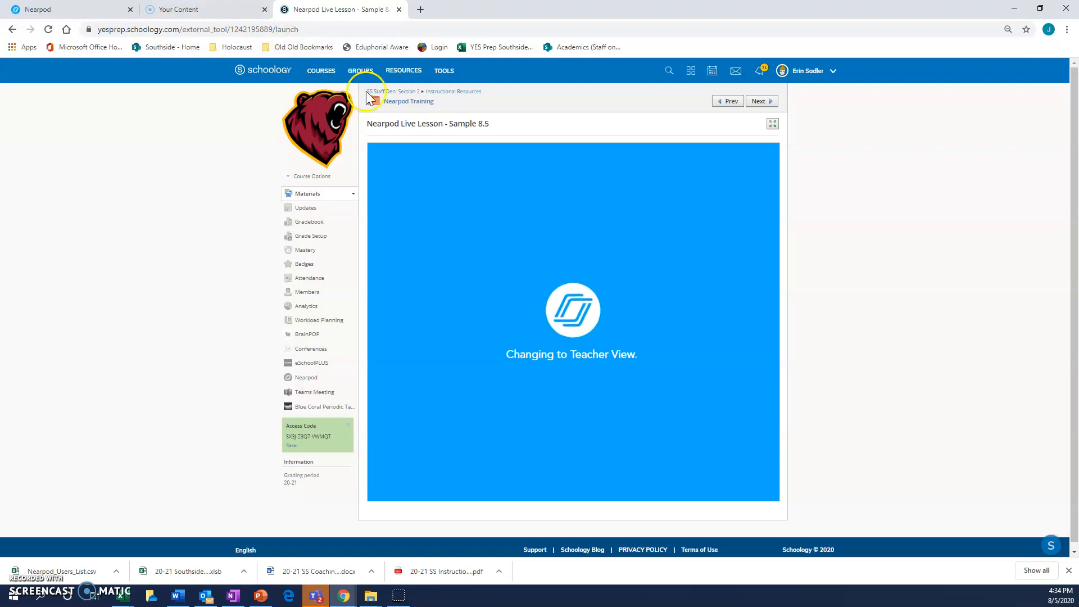
Step: Switch to the Nearpod library, create a new Nearpod lesson, and open its file upload options
left_click(84, 10)
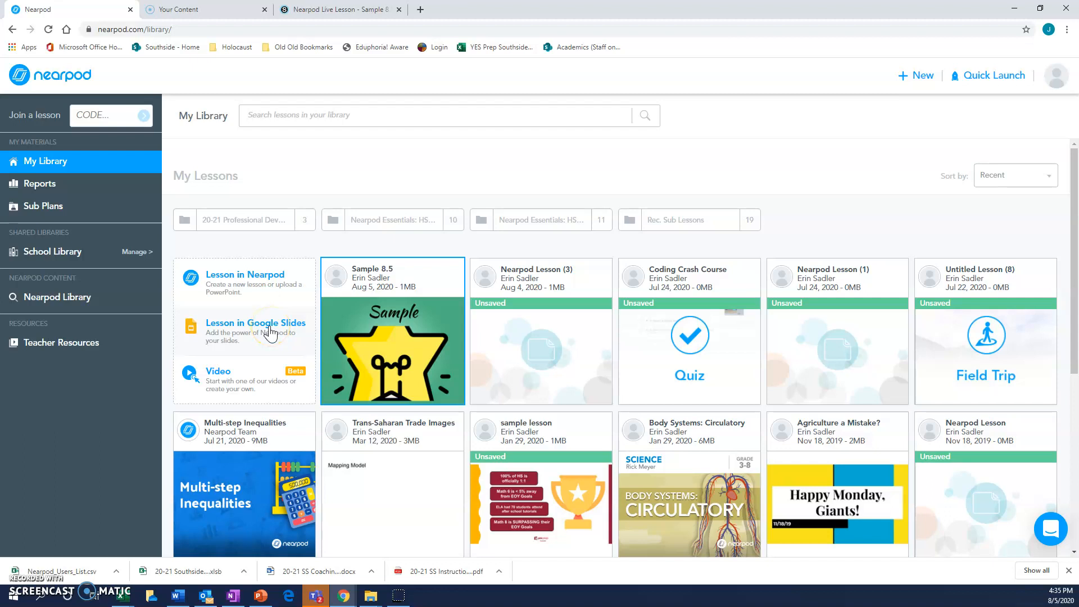
left_click(270, 281)
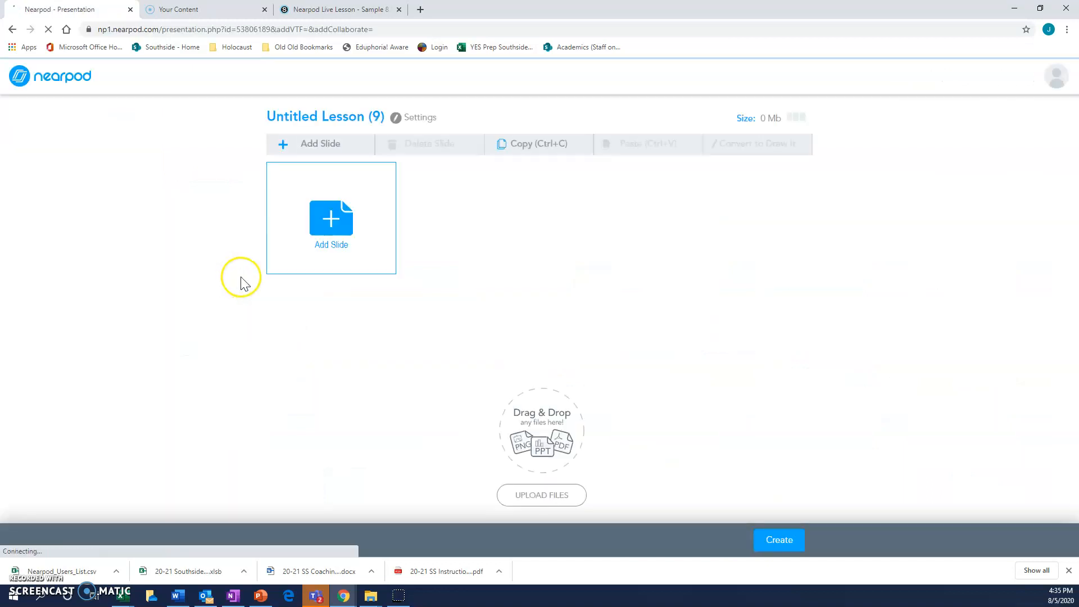
left_click(539, 489)
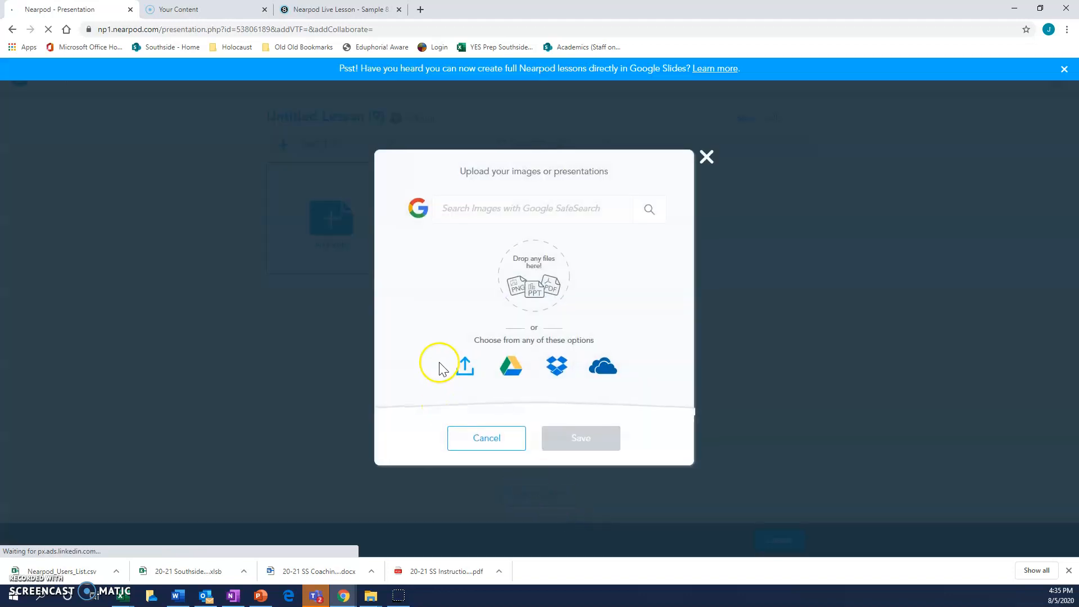
Step: Try to upload the PowerPoint "YES Prep Southside Staff Meeitng -5.20.2020" from the Documents folder
left_click(466, 366)
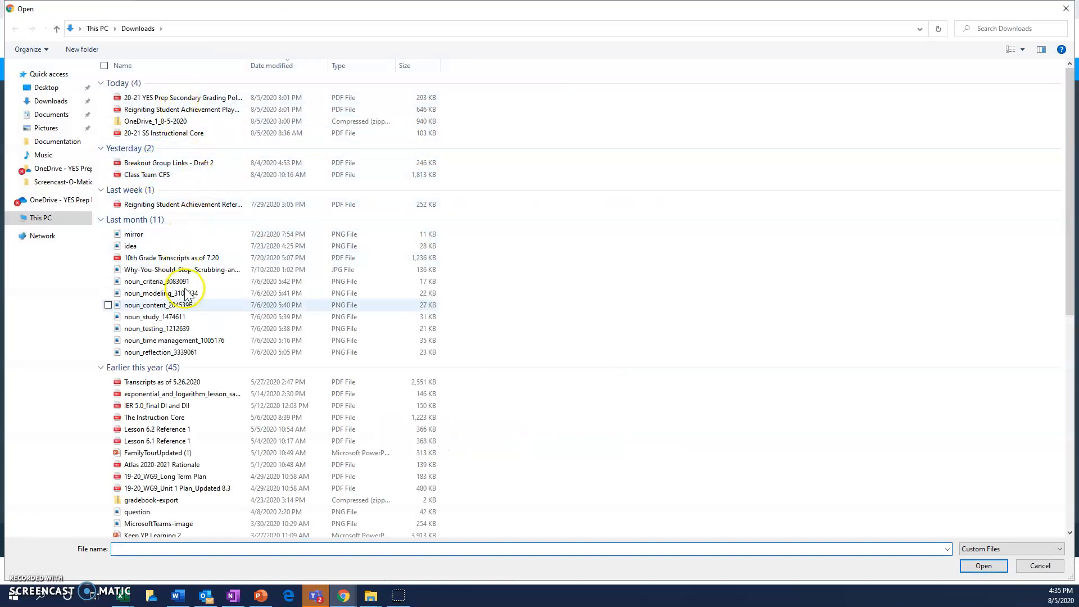
left_click(51, 115)
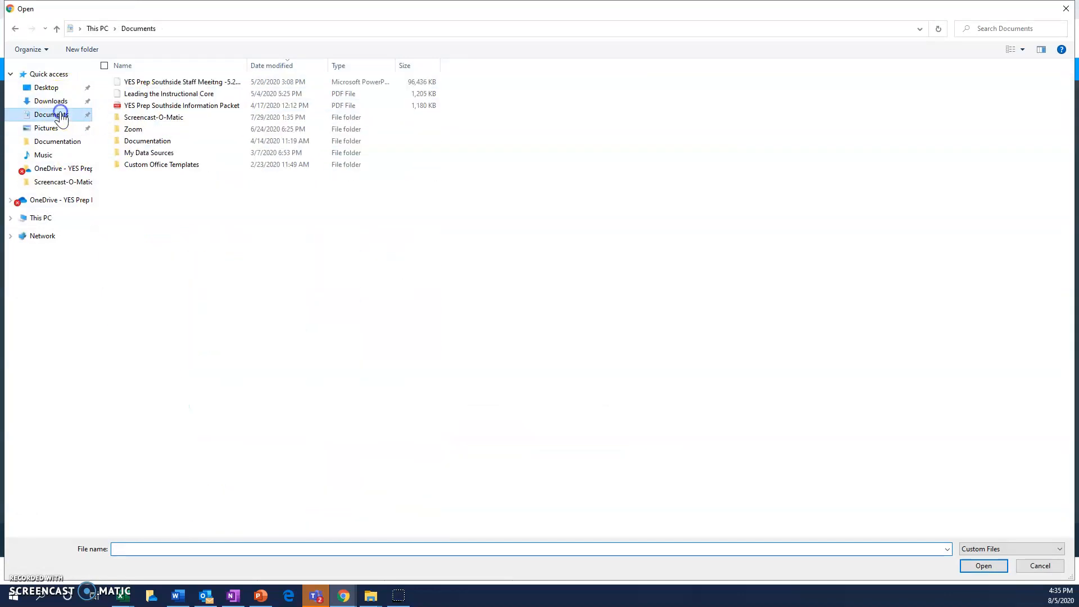
left_click(175, 83)
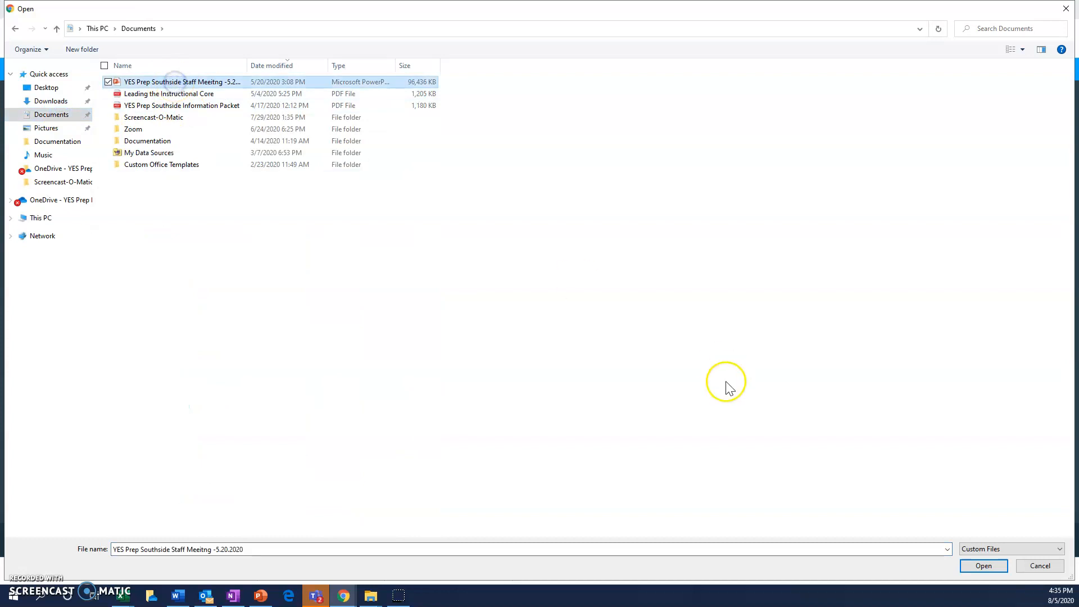
left_click(999, 567)
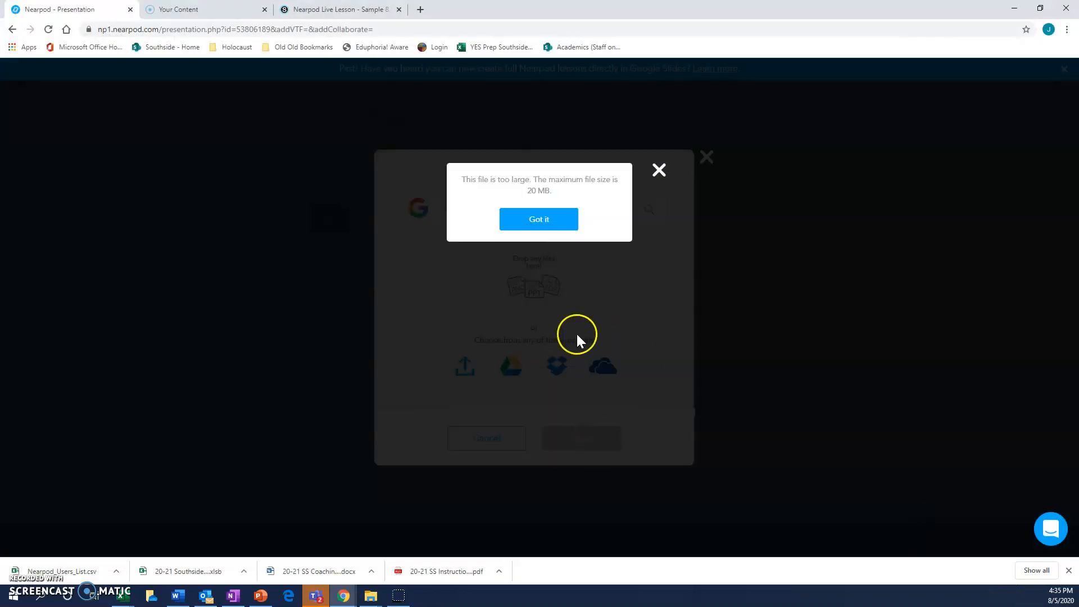
left_click(528, 218)
Step: Upload the PowerPoint "19-20 Data Dive Campus PPT" from the Downloads folder into the lesson
left_click(468, 363)
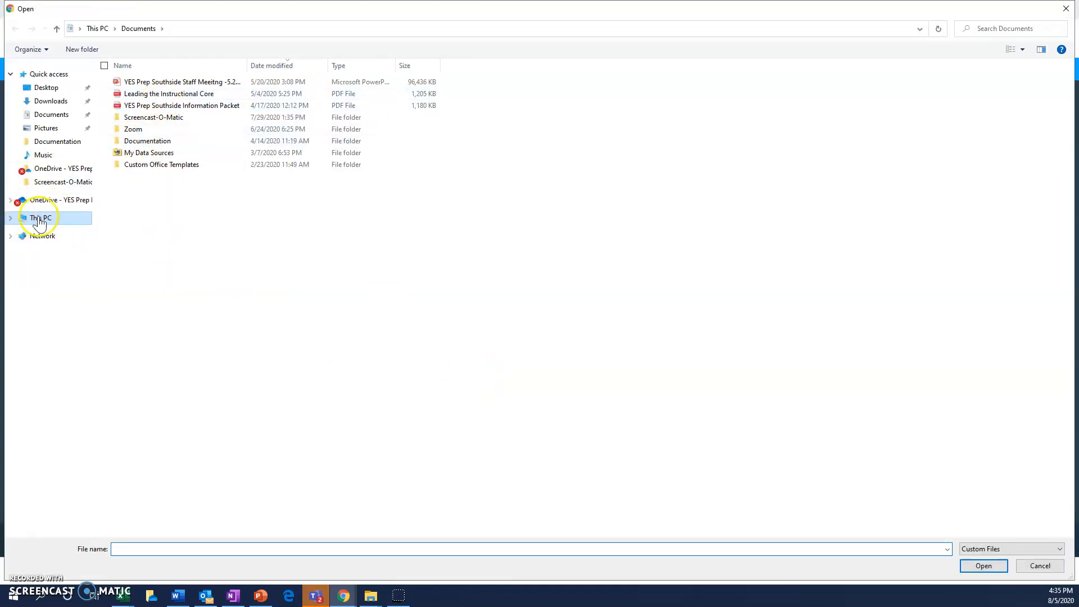
left_click(50, 113)
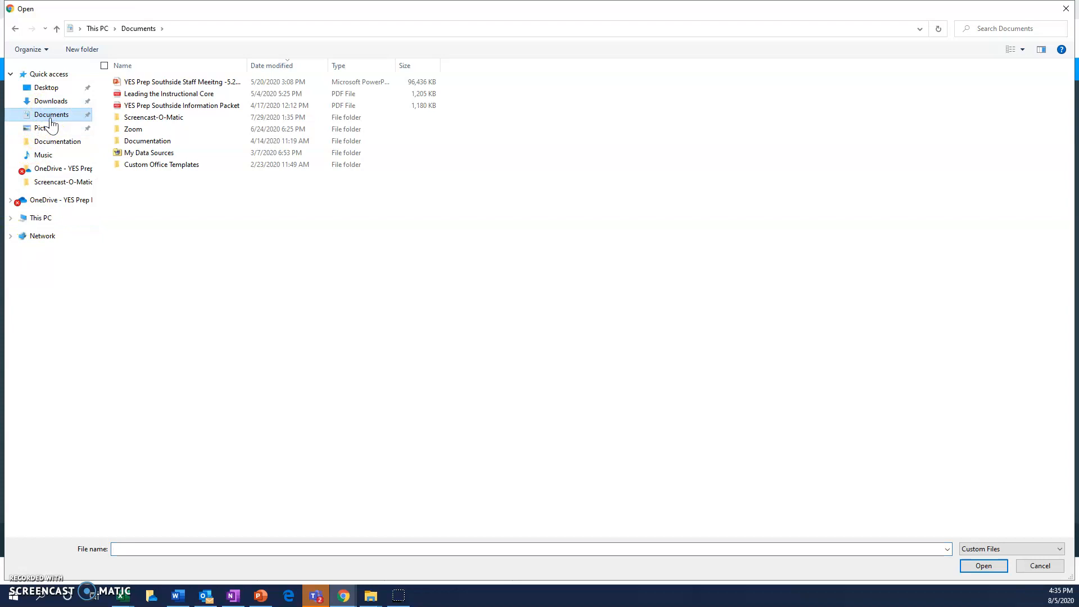
left_click(47, 87)
left_click(50, 101)
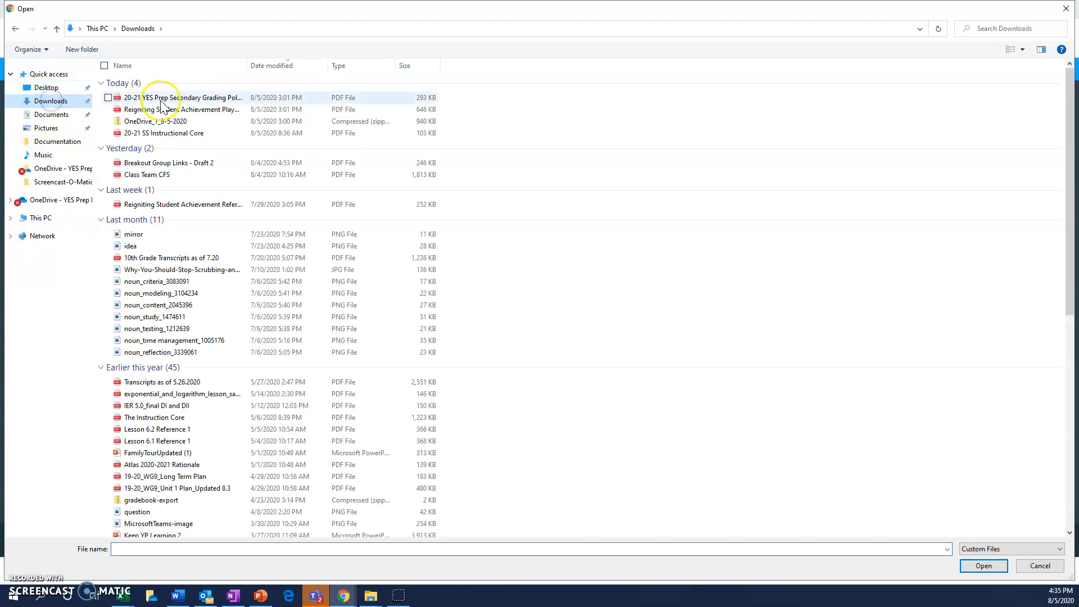
scroll(224, 318, "down", 9)
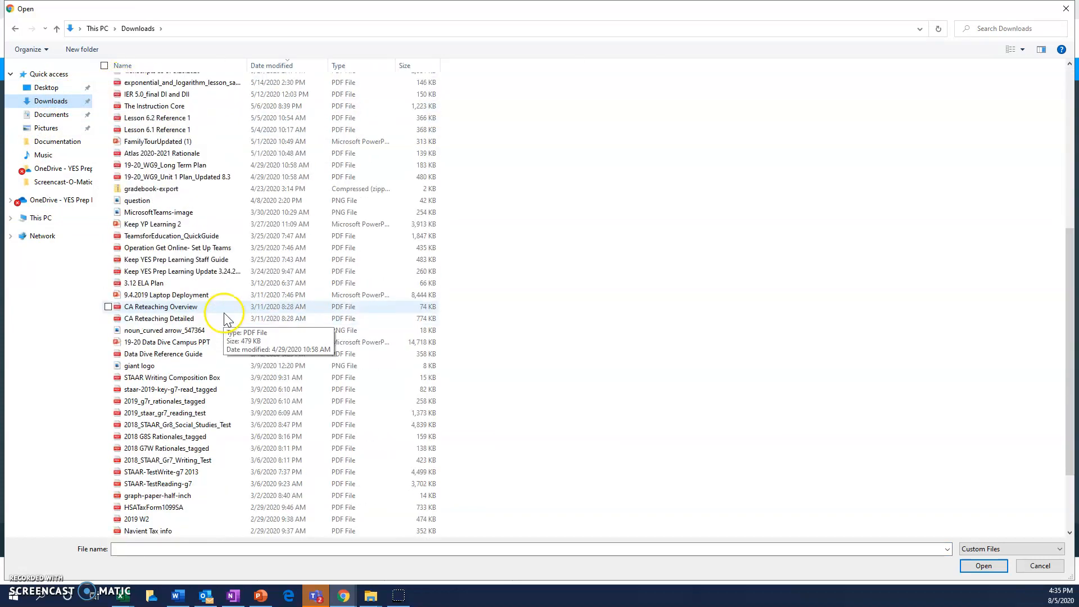
scroll(225, 318, "down", 2)
left_click(163, 281)
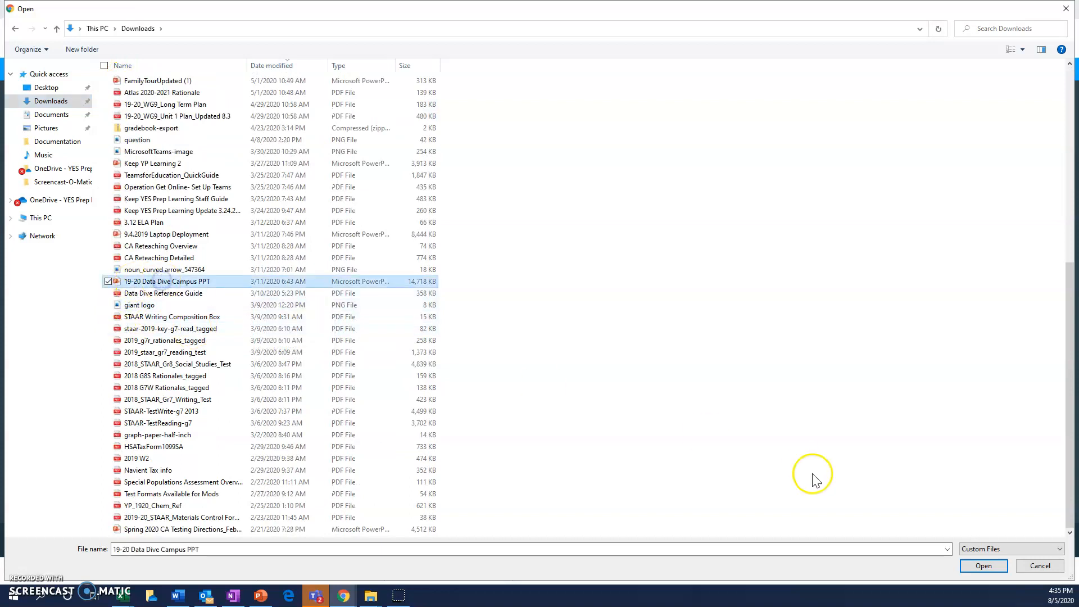
left_click(983, 566)
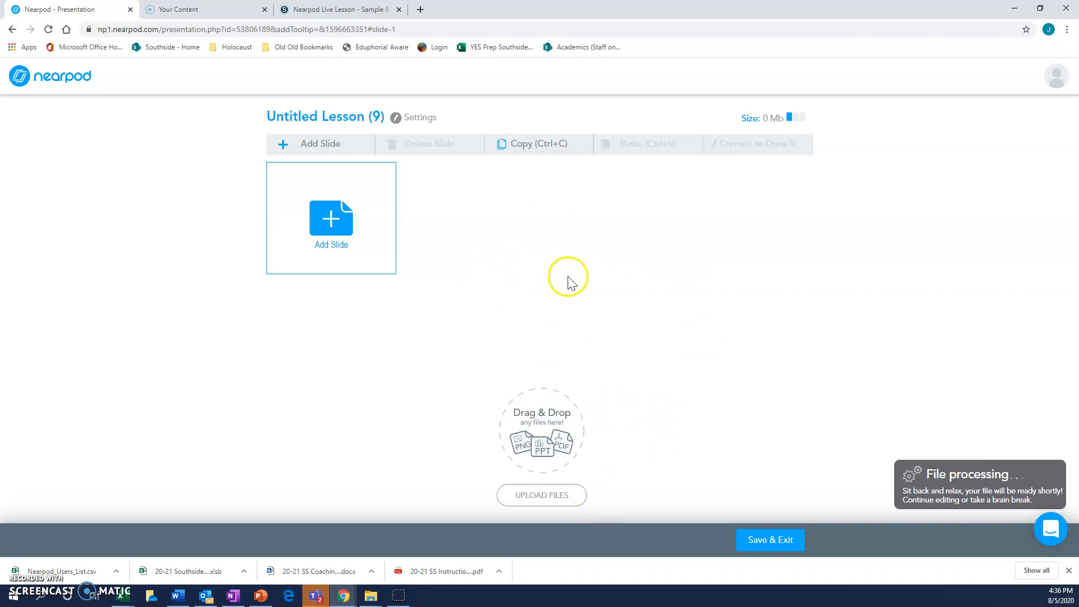
left_click(324, 212)
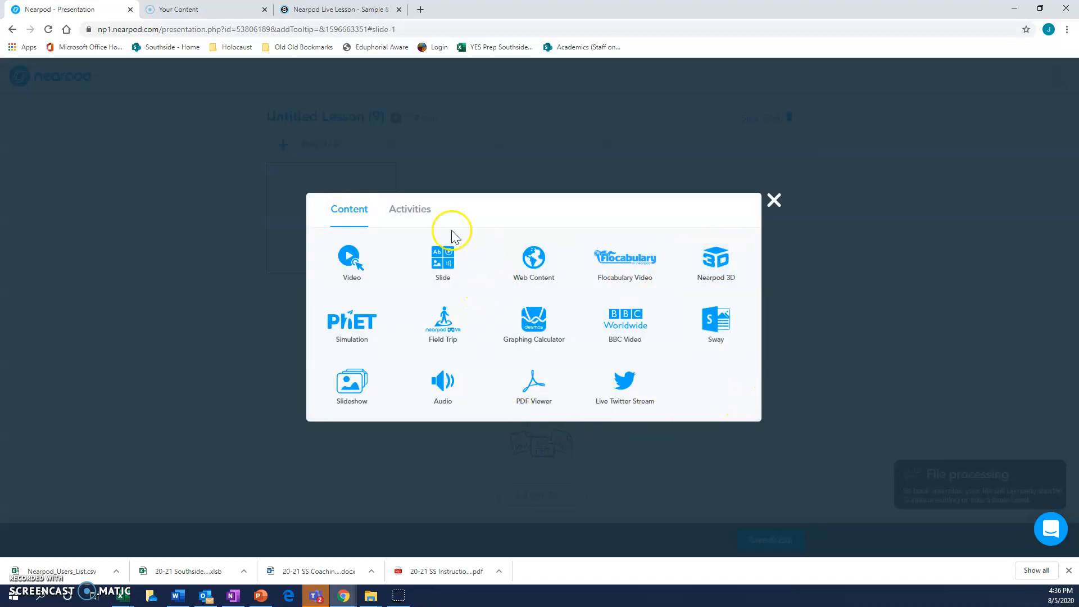
left_click(428, 214)
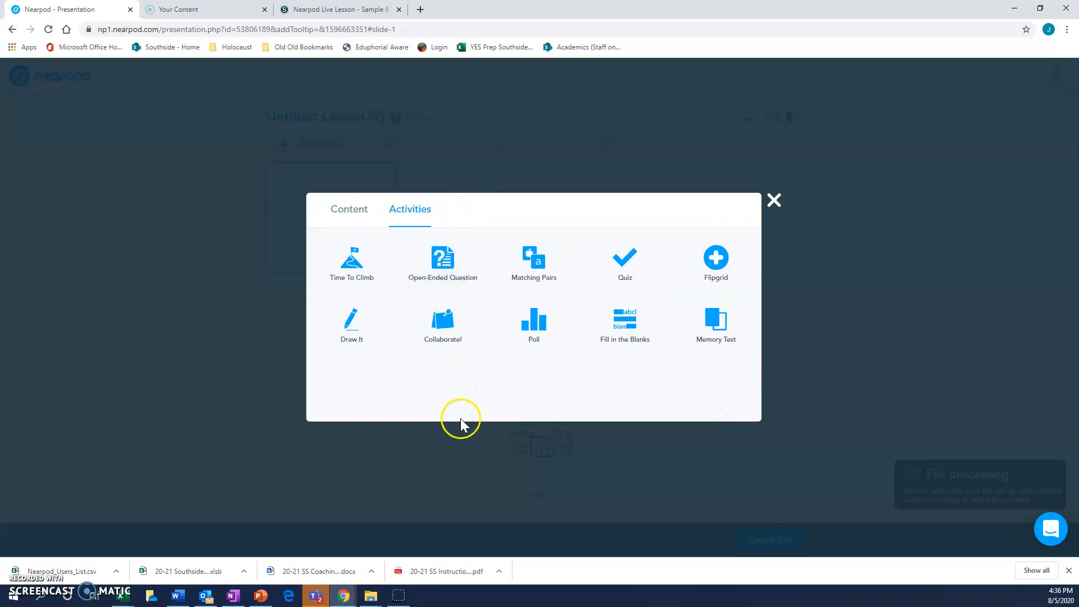
left_click(374, 340)
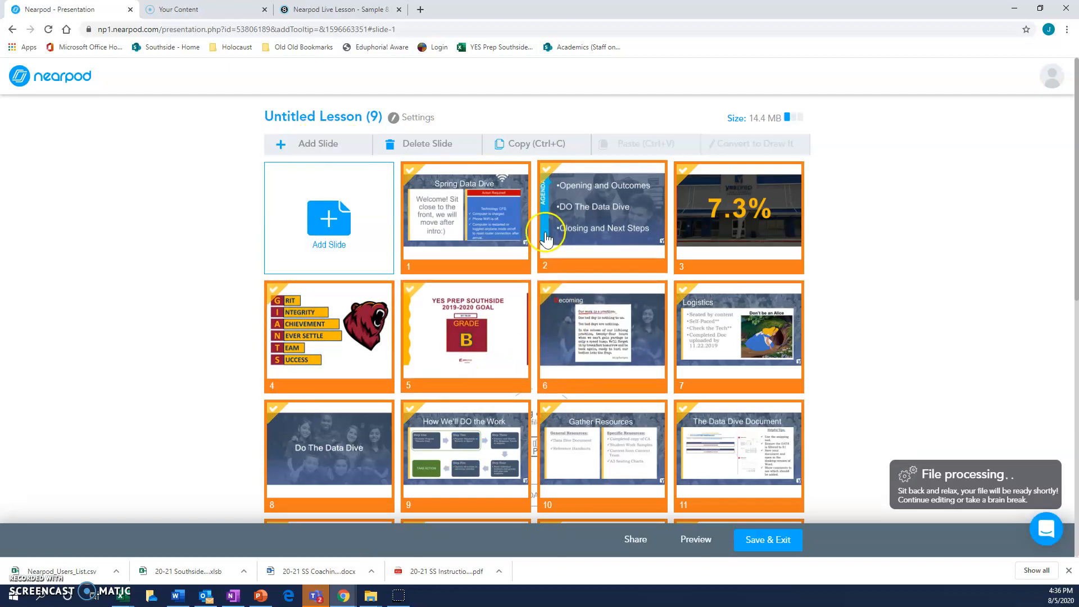
Step: Look through the imported slides and add a Draw It activity to the lesson
scroll(622, 430, "down", 5)
scroll(621, 430, "down", 3)
scroll(621, 414, "up", 10)
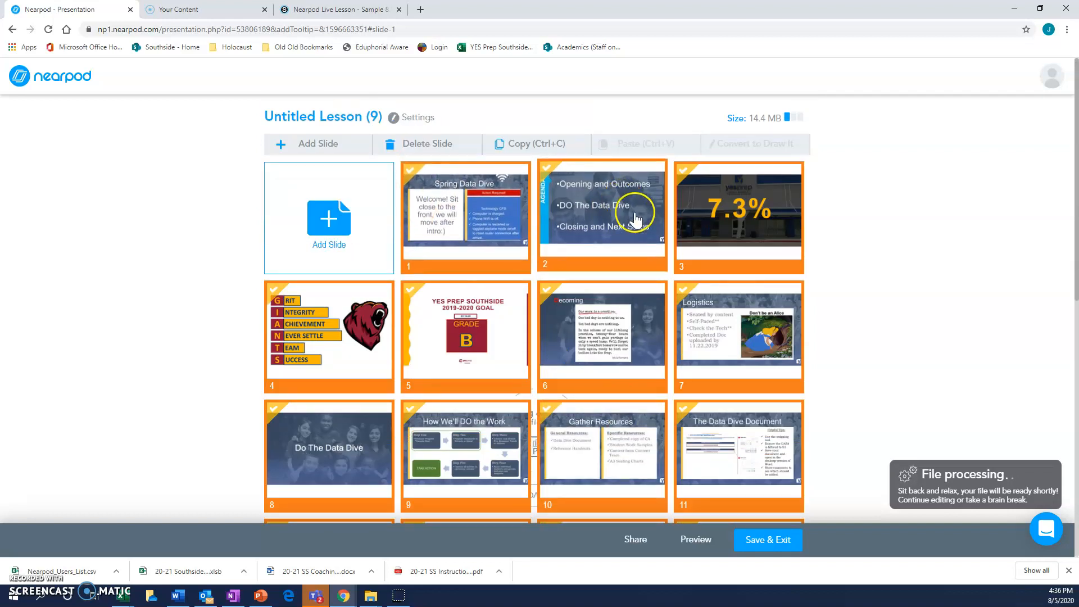
left_click(343, 226)
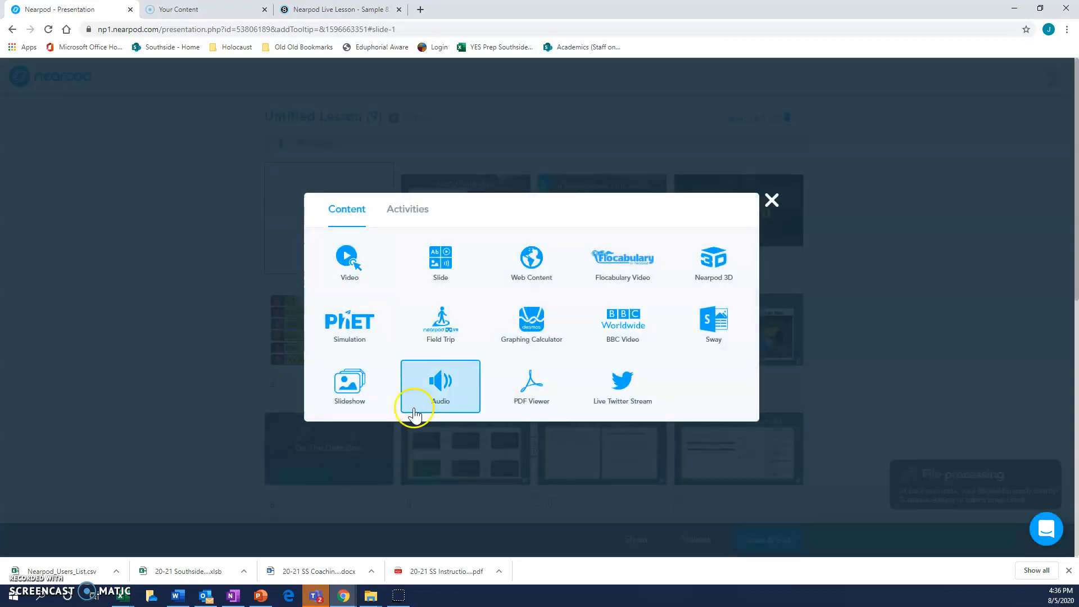
left_click(413, 212)
left_click(349, 329)
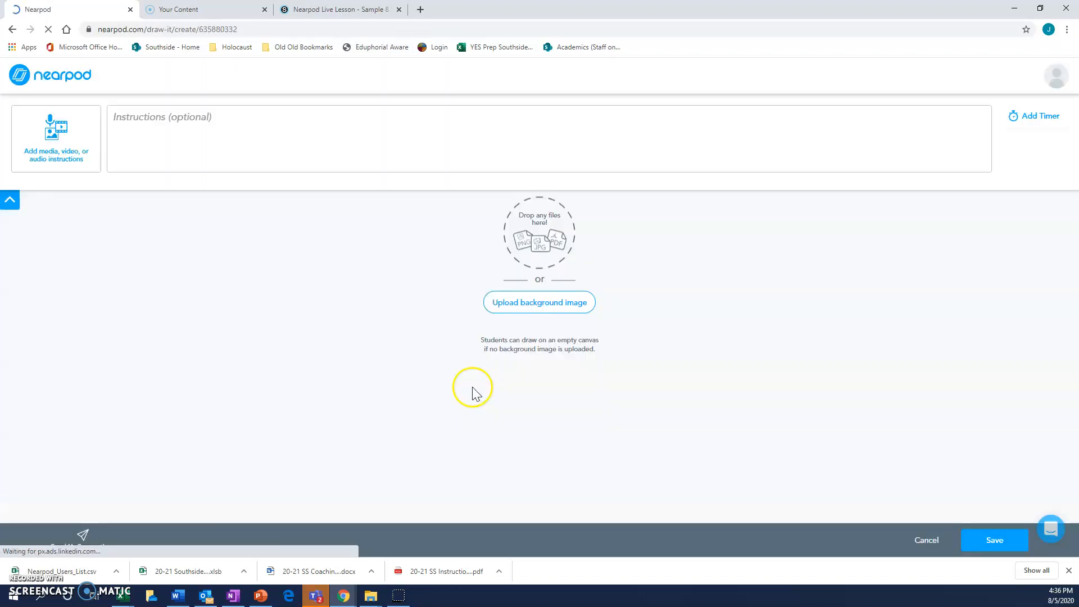
Step: Upload the image "geom 4.2 5" from the Pictures folder as the Draw It background and save the activity
left_click(556, 384)
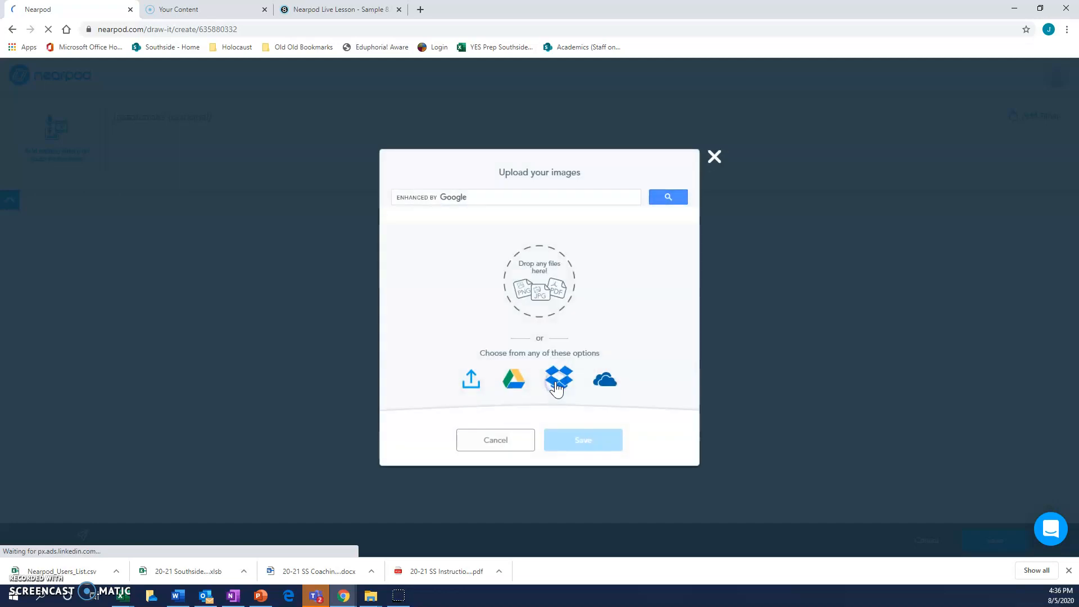
left_click(472, 379)
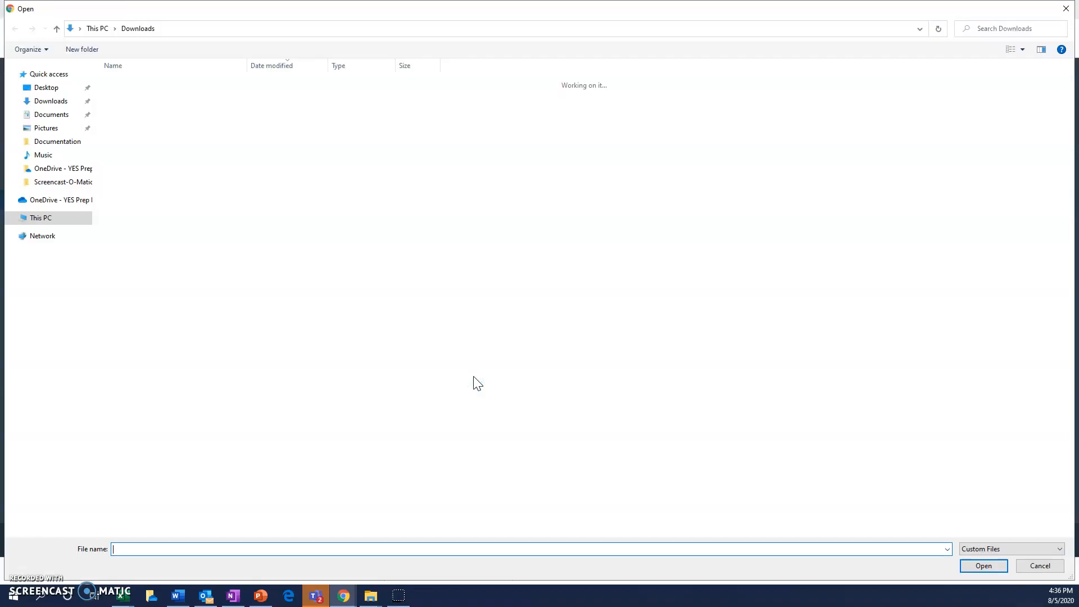
left_click(35, 102)
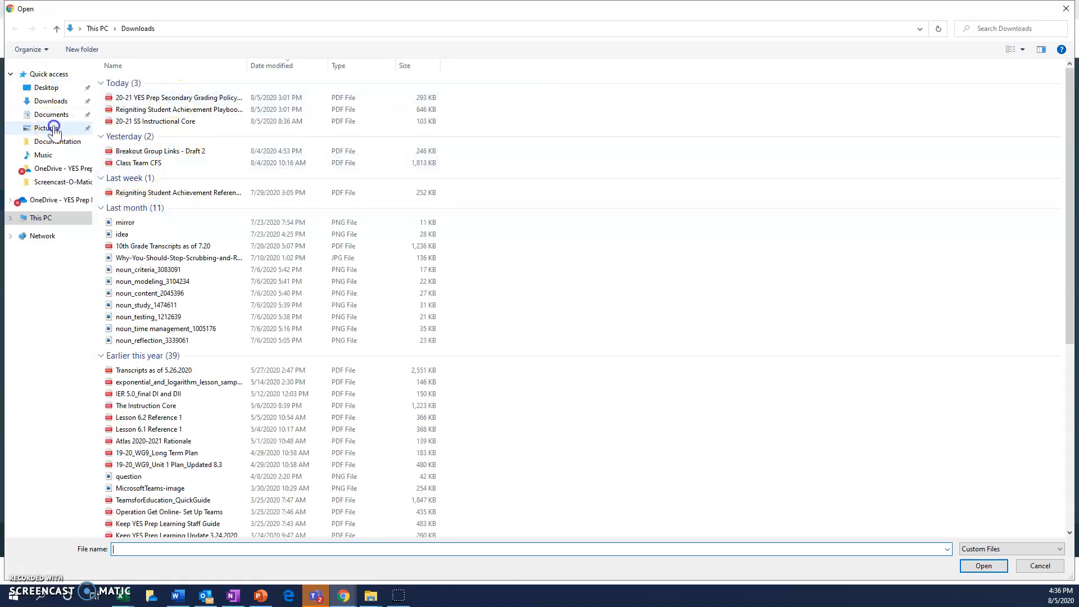
left_click(57, 126)
left_click(198, 190)
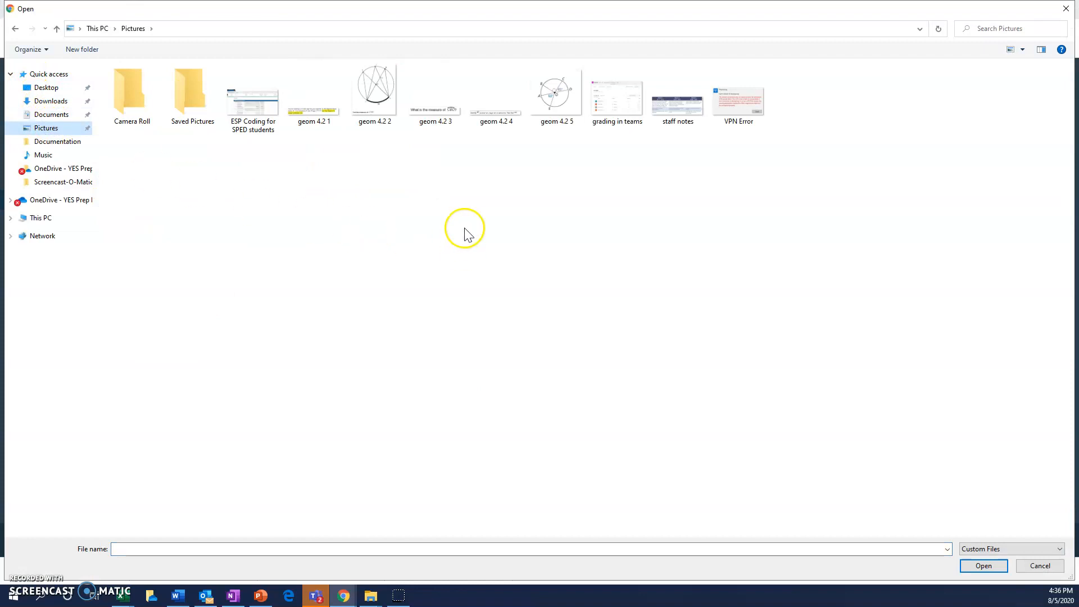
left_click(561, 100)
left_click(979, 565)
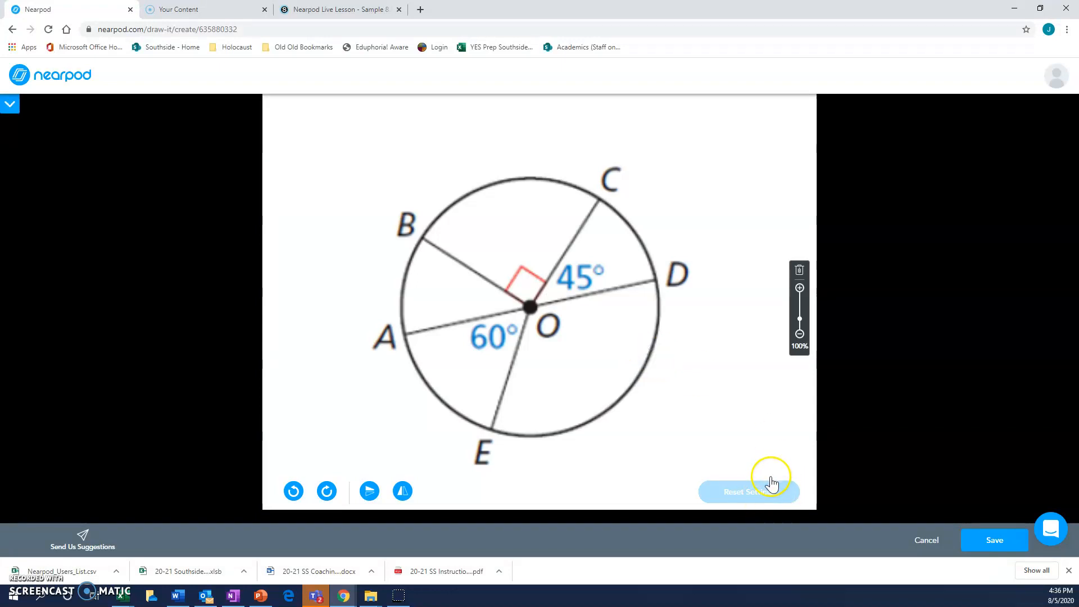
left_click(994, 541)
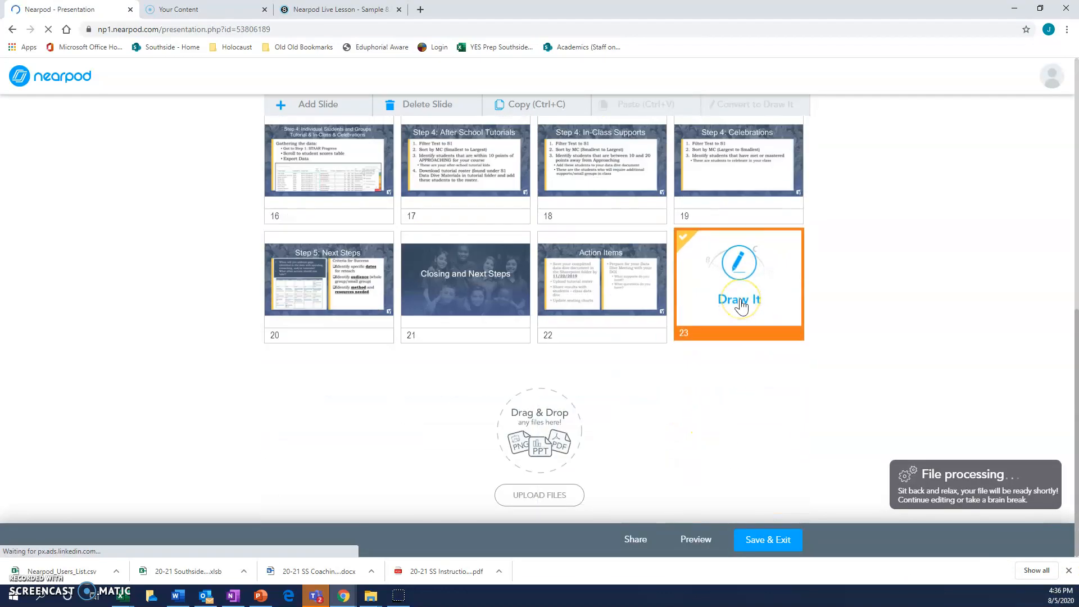
Step: Move the Draw It activity to position 18, between the After School Tutorials and In-Class Supports slides
mouse_move(743, 307)
left_mouse_down()
mouse_move(727, 283)
mouse_move(547, 169)
mouse_move(642, 244)
mouse_move(439, 192)
left_mouse_up()
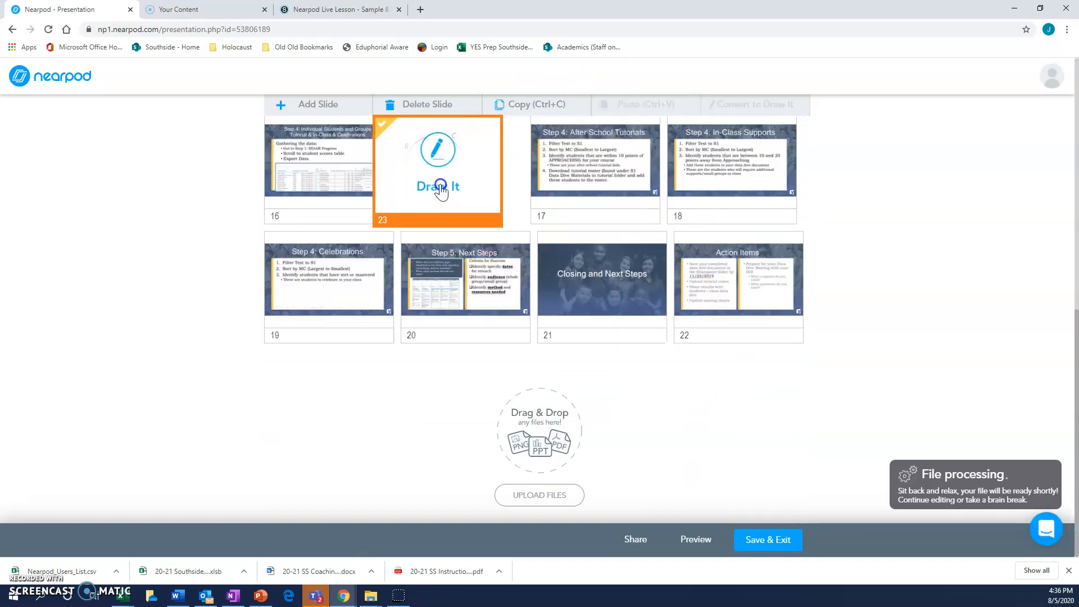
scroll(658, 441, "up", 2)
mouse_move(477, 298)
left_mouse_down()
mouse_move(443, 202)
mouse_move(565, 267)
mouse_move(441, 261)
mouse_move(500, 284)
mouse_move(625, 299)
left_mouse_up()
scroll(585, 468, "up", 7)
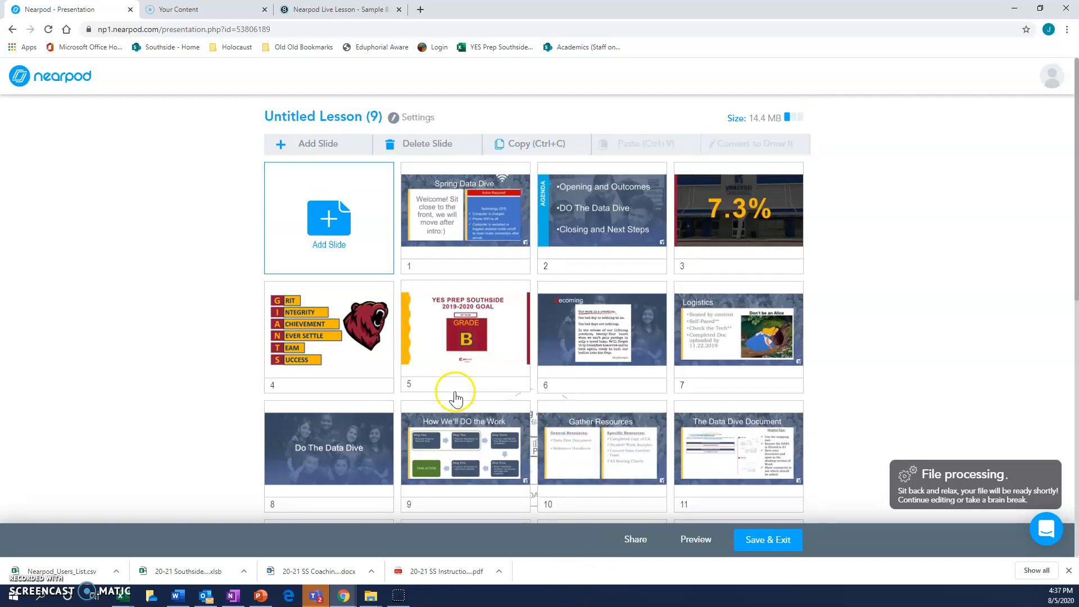
Step: Review the content and activity types available for a new slide without adding one
left_click(338, 256)
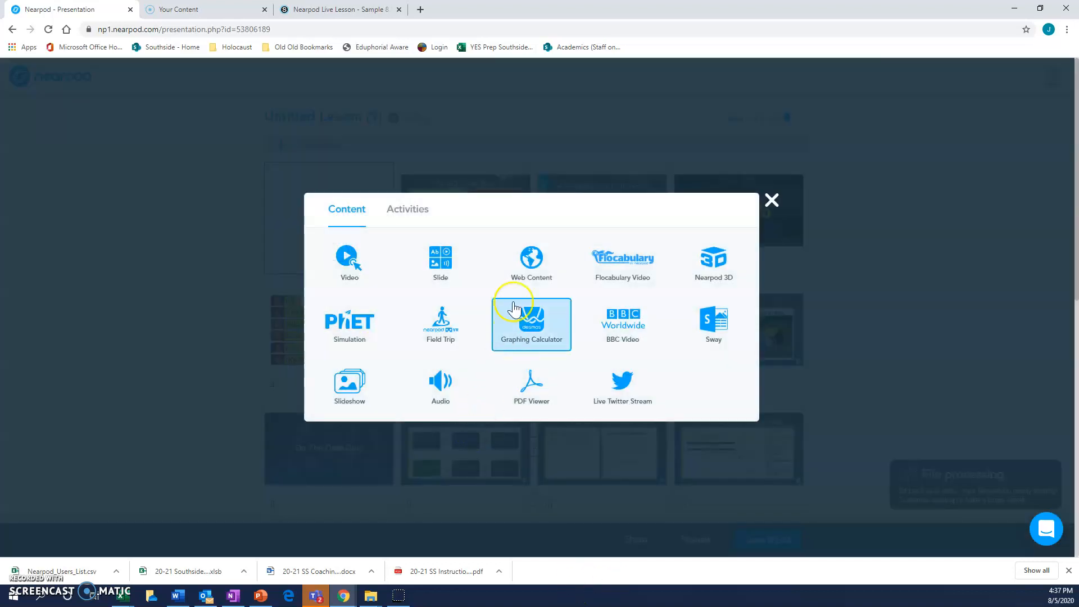
left_click(420, 211)
left_click(365, 210)
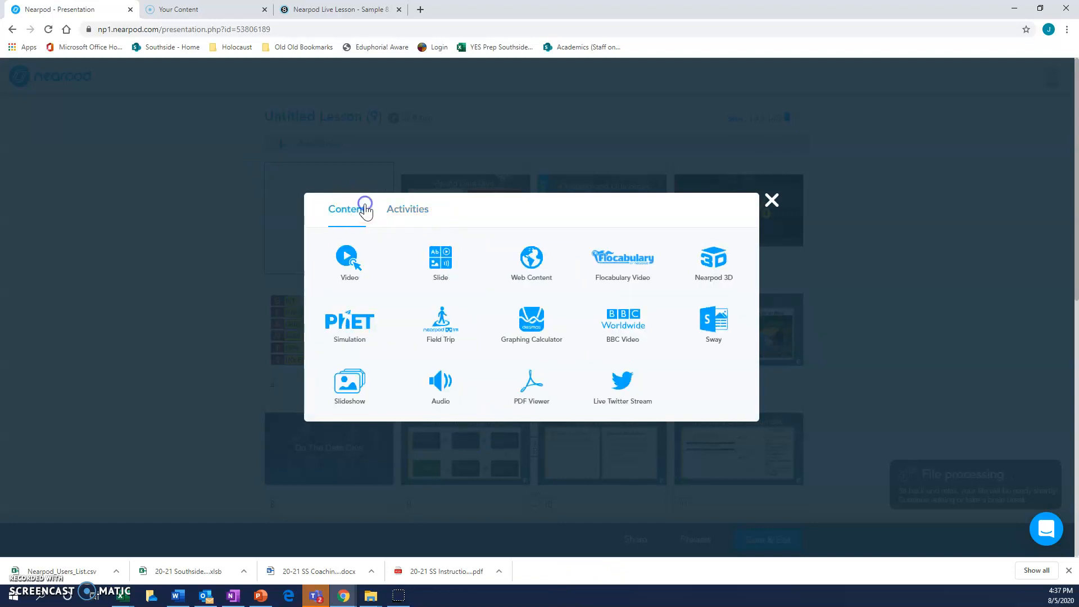
left_click(778, 202)
Step: Save and exit the lesson while its file is still processing, naming it "Sample 8.6"
scroll(583, 296, "down", 6)
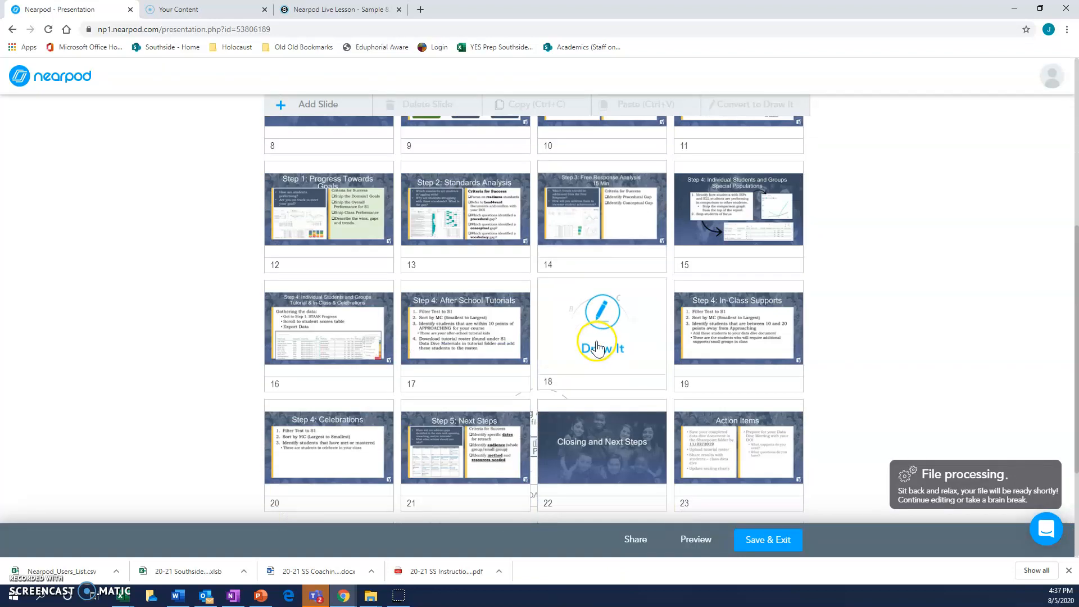
scroll(597, 349, "down", 3)
left_click(763, 540)
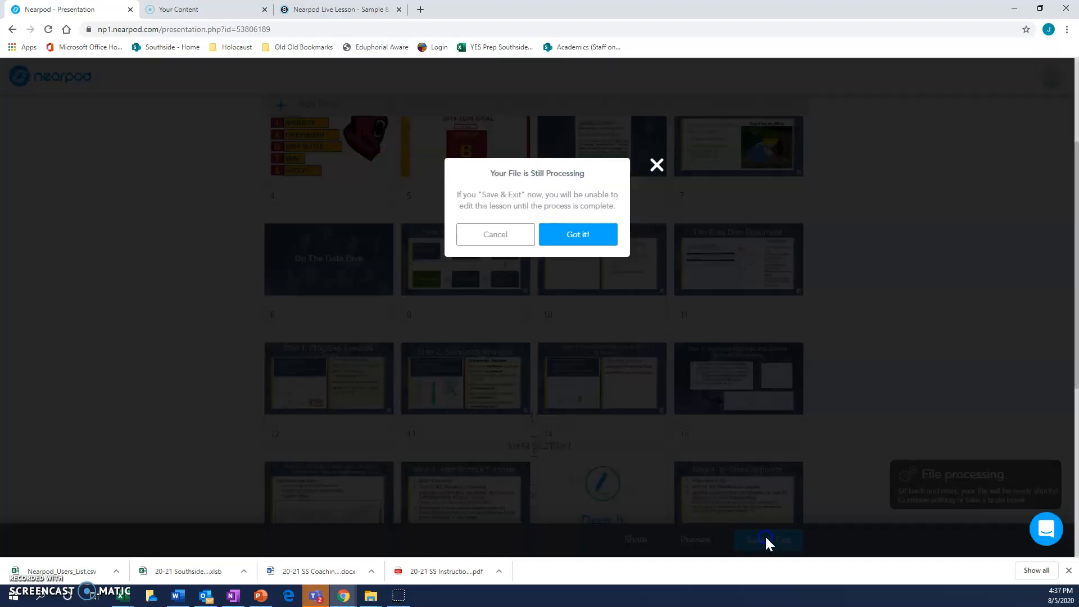
left_click(590, 240)
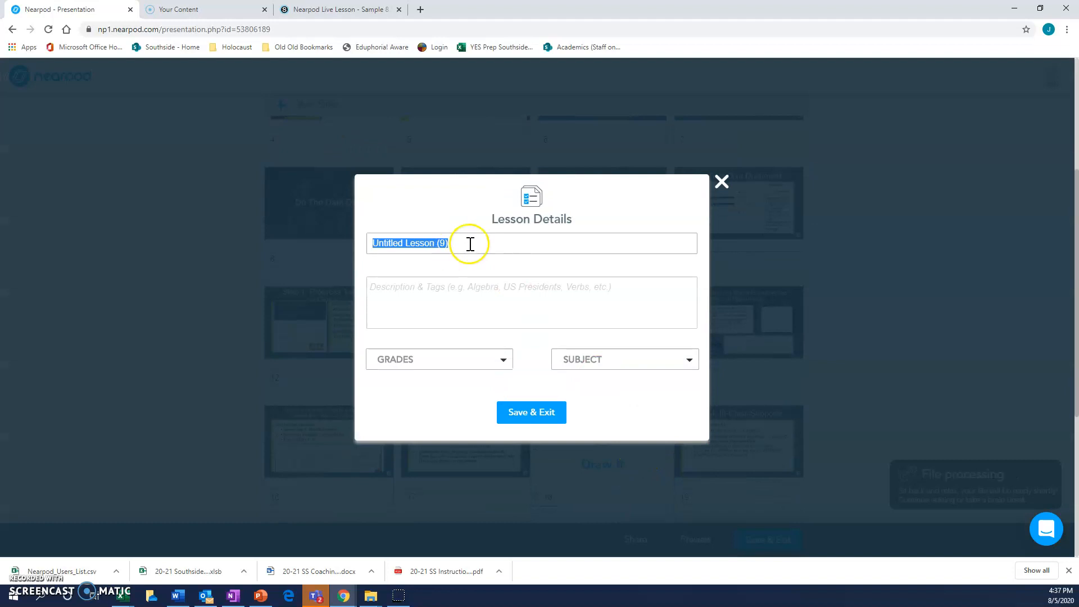
type("Samp")
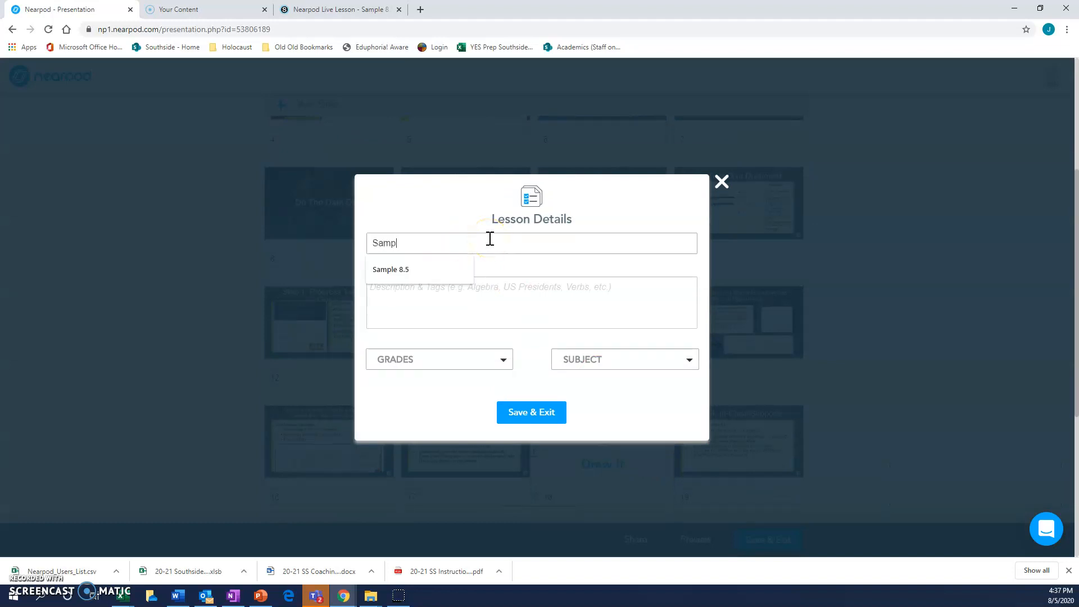
type("le 8.6")
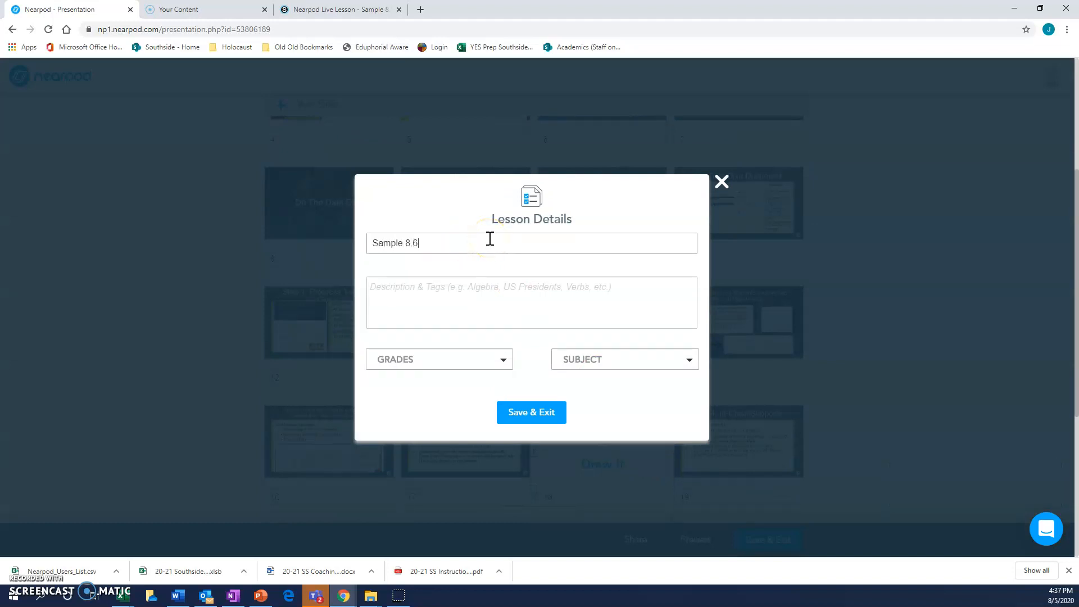
left_click(523, 412)
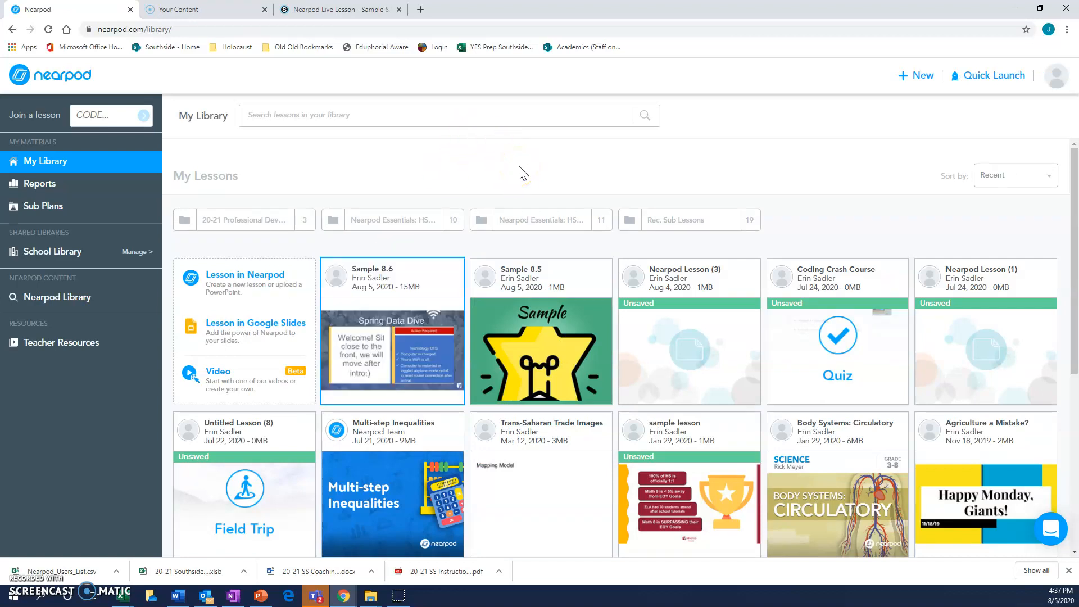
Step: Switch to Schoology and add the Nearpod lesson Sample 8.6 as Student-Paced to the SS Staff Den: Section 2 course materials
left_click(335, 11)
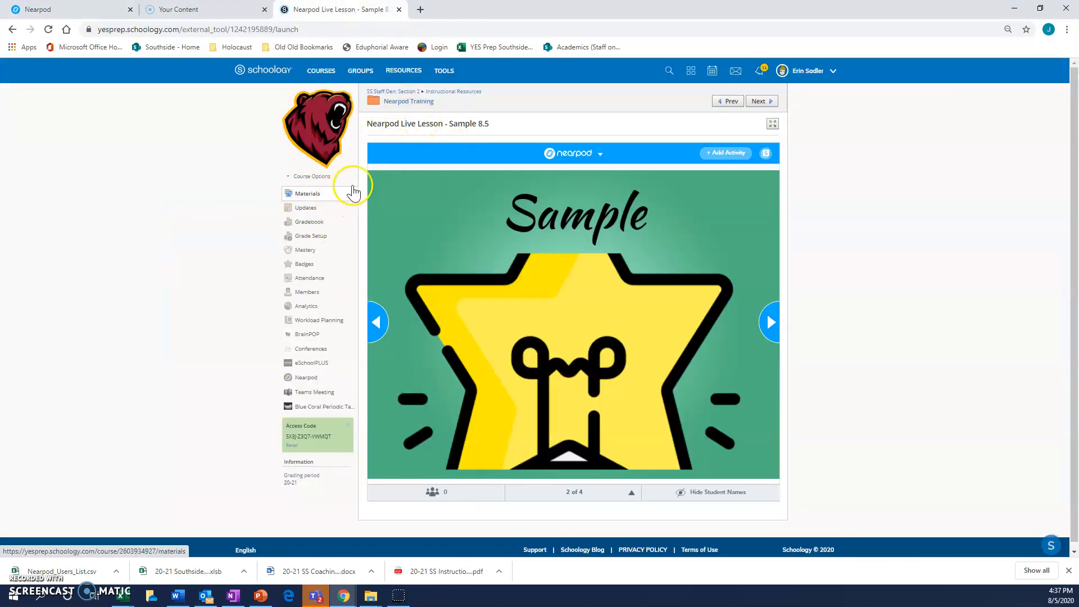
left_click(387, 102)
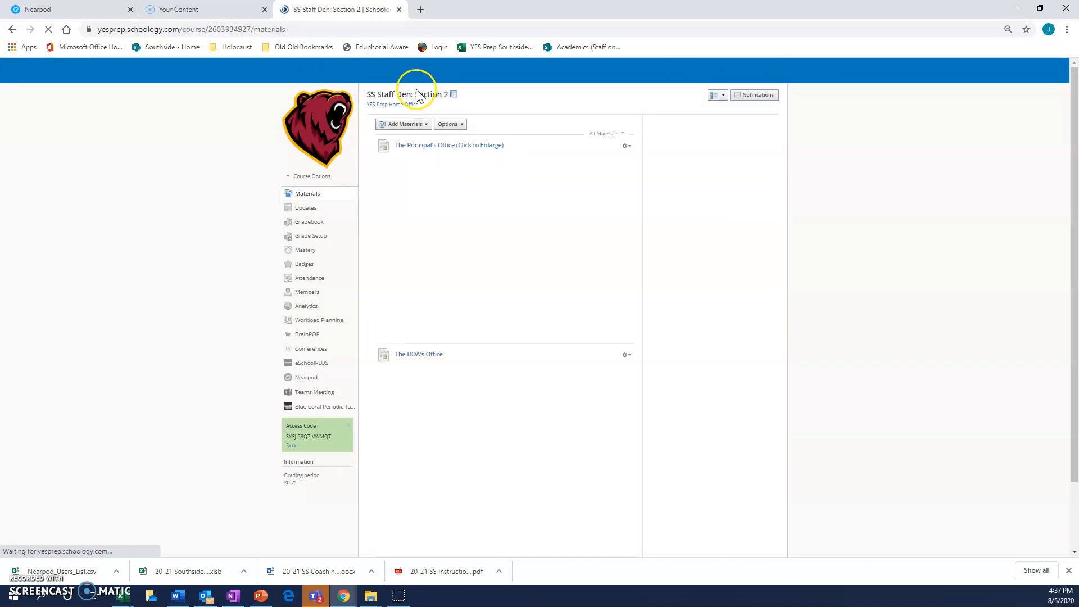
left_click(424, 123)
left_click(483, 140)
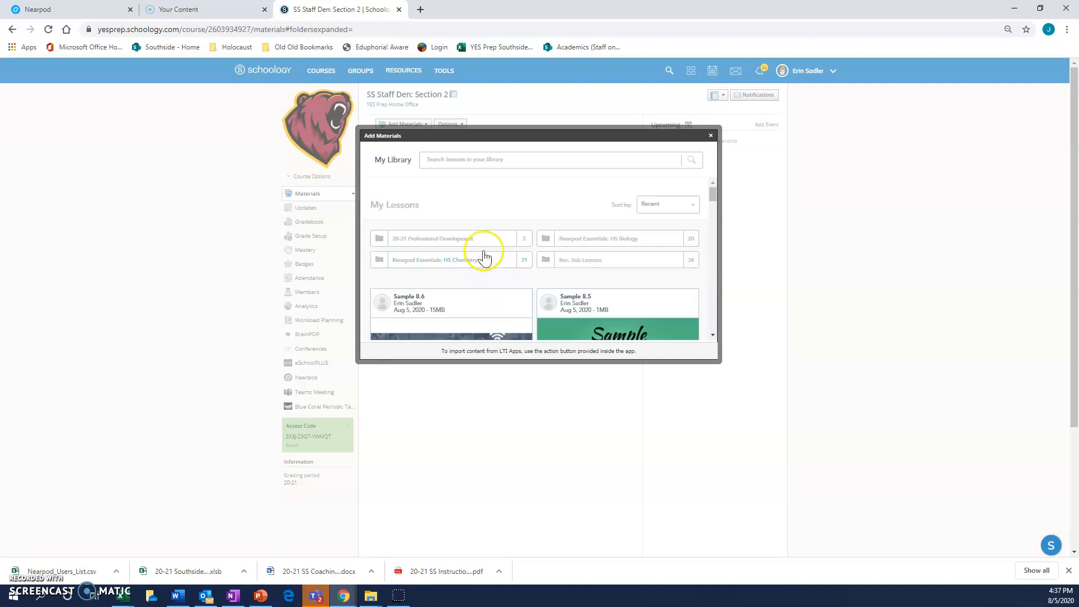
scroll(477, 303, "down", 2)
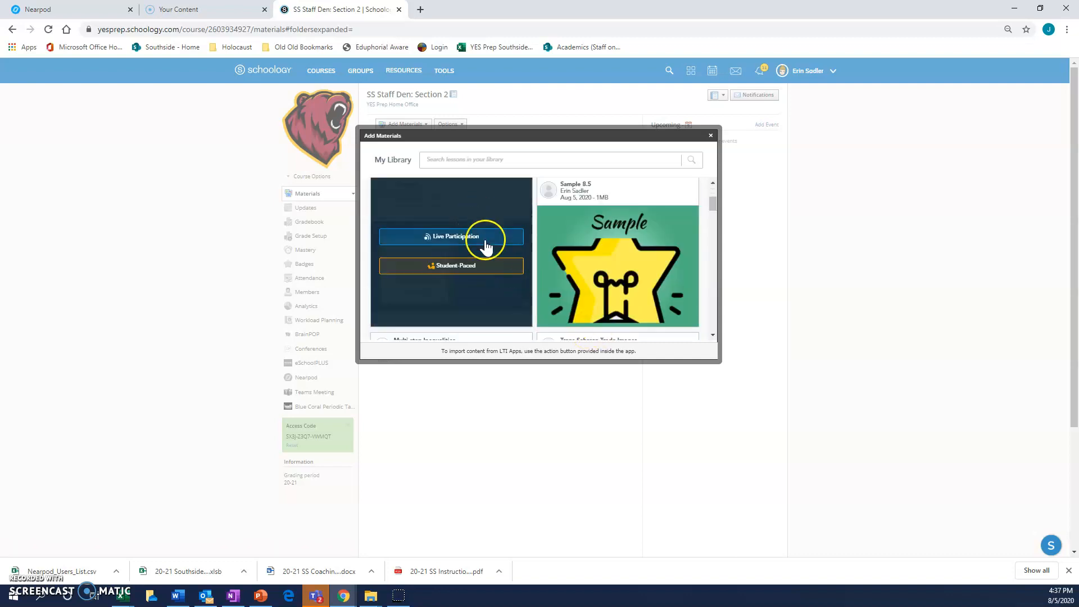
left_click(463, 269)
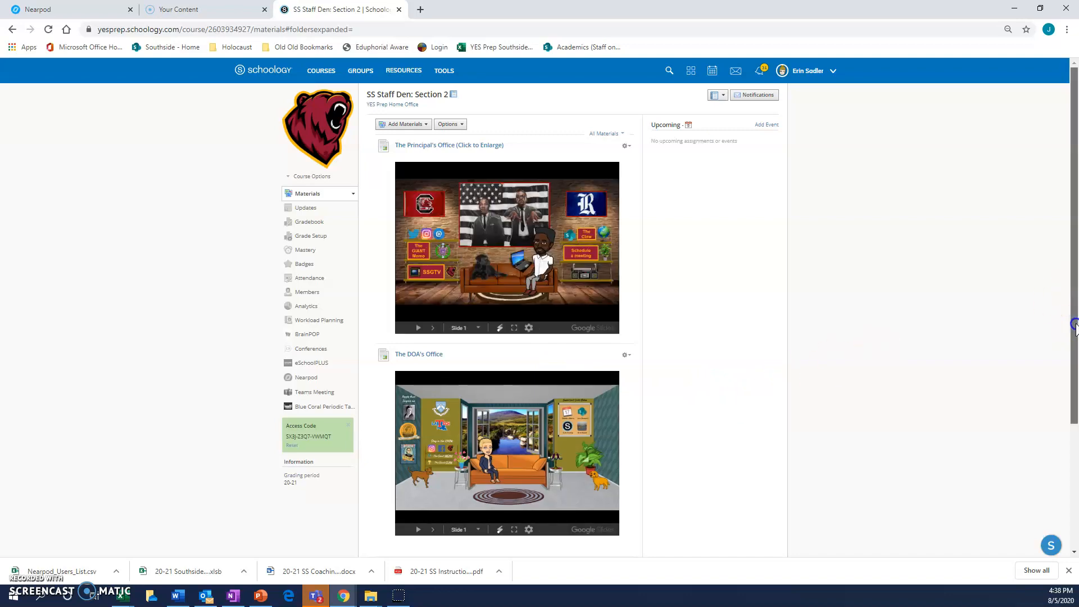
left_click(1074, 475)
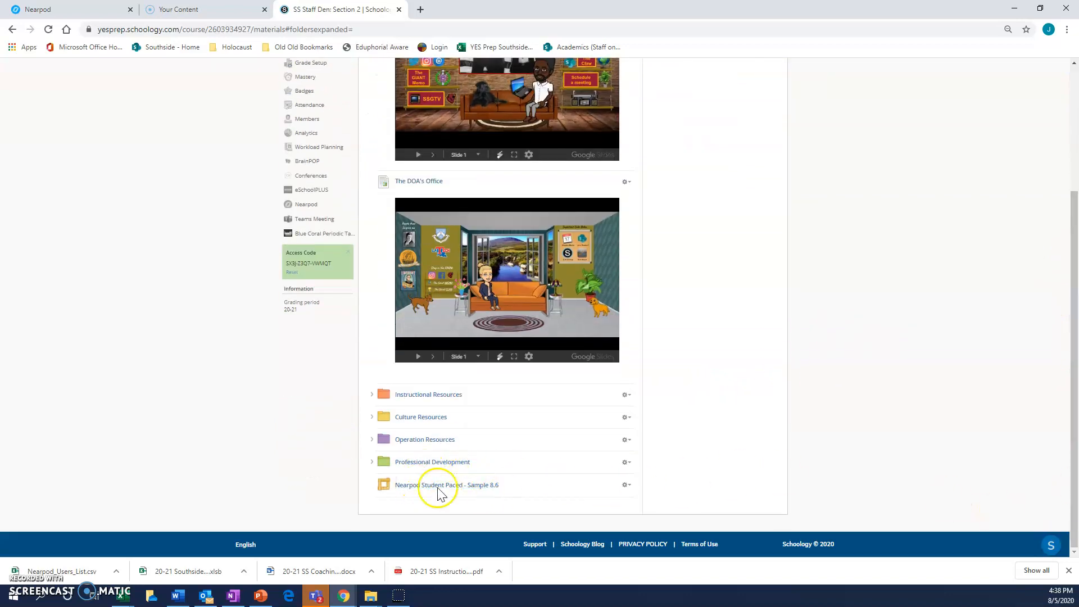